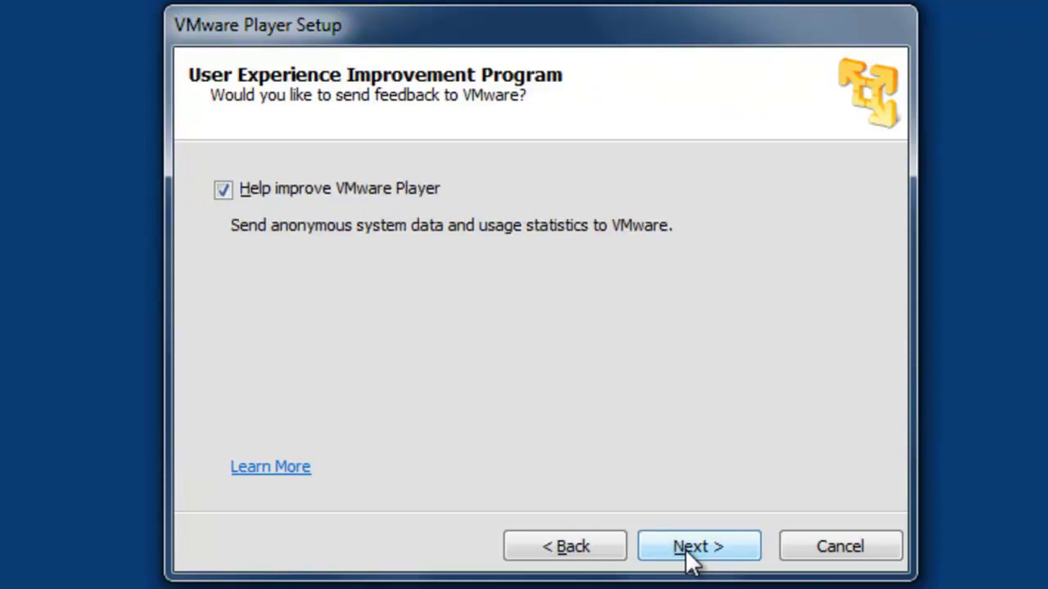
# Install VMware Player with usage feedback and the desktop shortcut turned off, then close the finished installer.
pyautogui.click(312, 185)
pyautogui.click(709, 548)
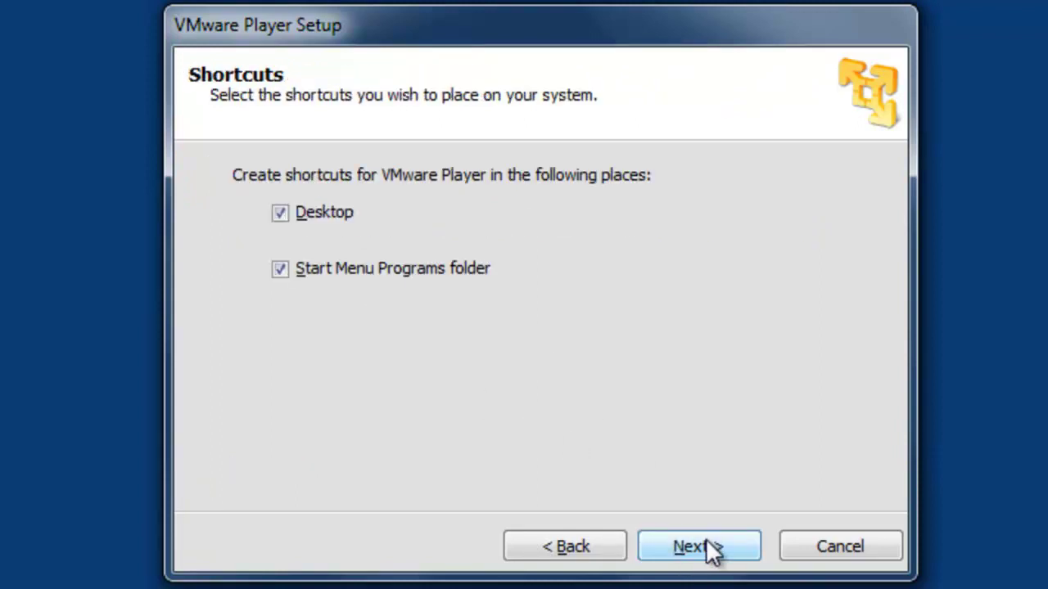
pyautogui.click(323, 222)
pyautogui.click(696, 550)
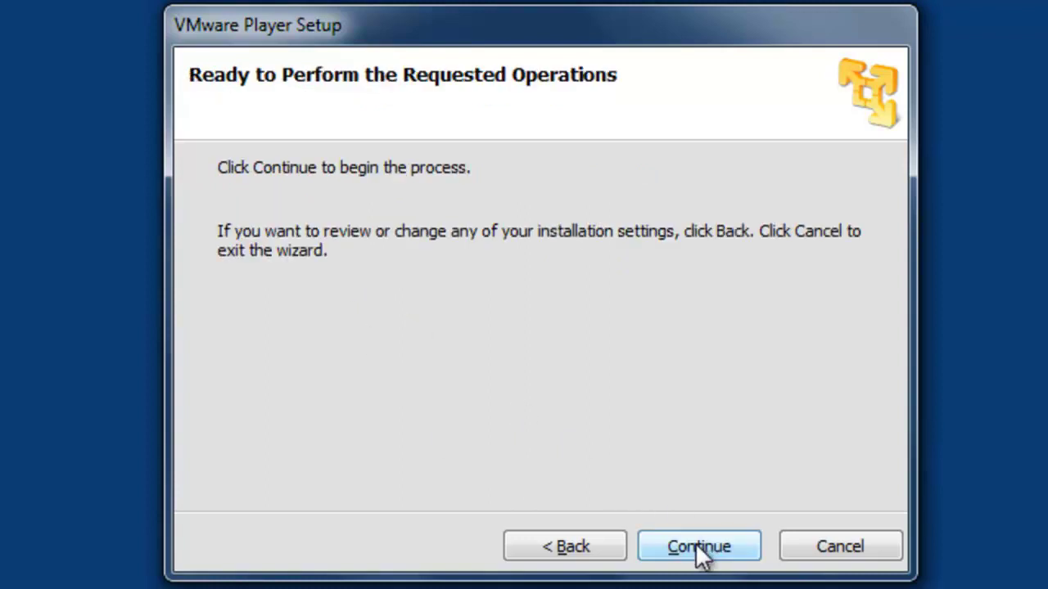
pyautogui.click(686, 545)
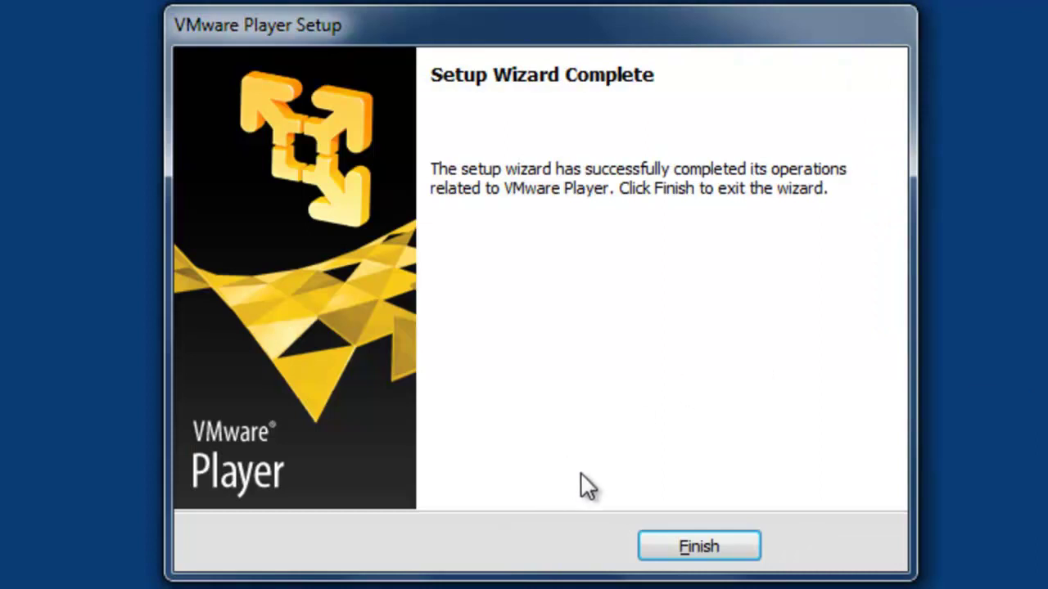
pyautogui.click(688, 548)
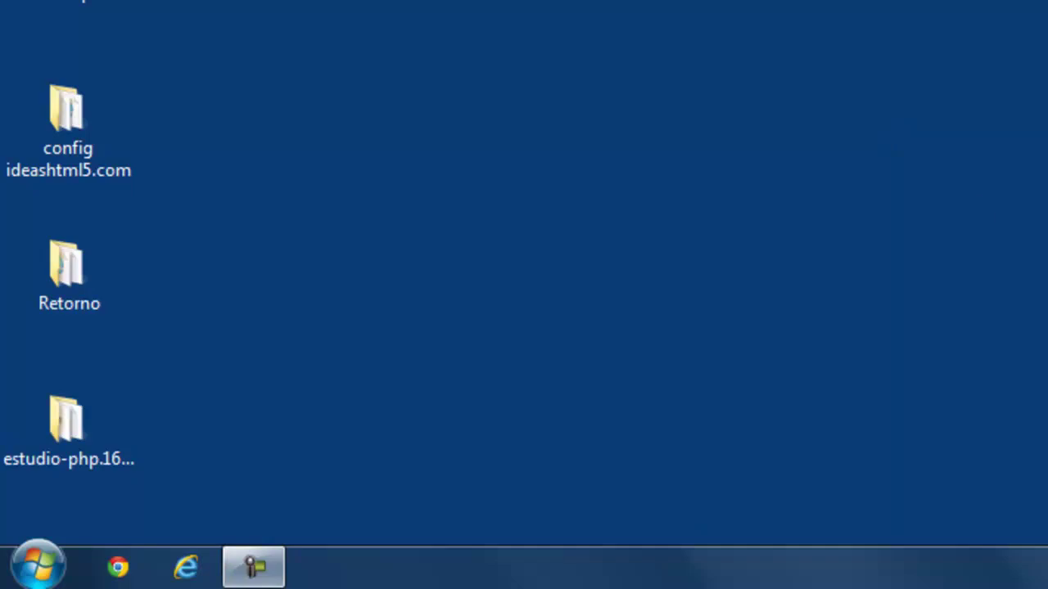
# Pin VMware Player from the VMware folder to the Start menu and launch it from there.
pyautogui.click(59, 571)
pyautogui.click(150, 443)
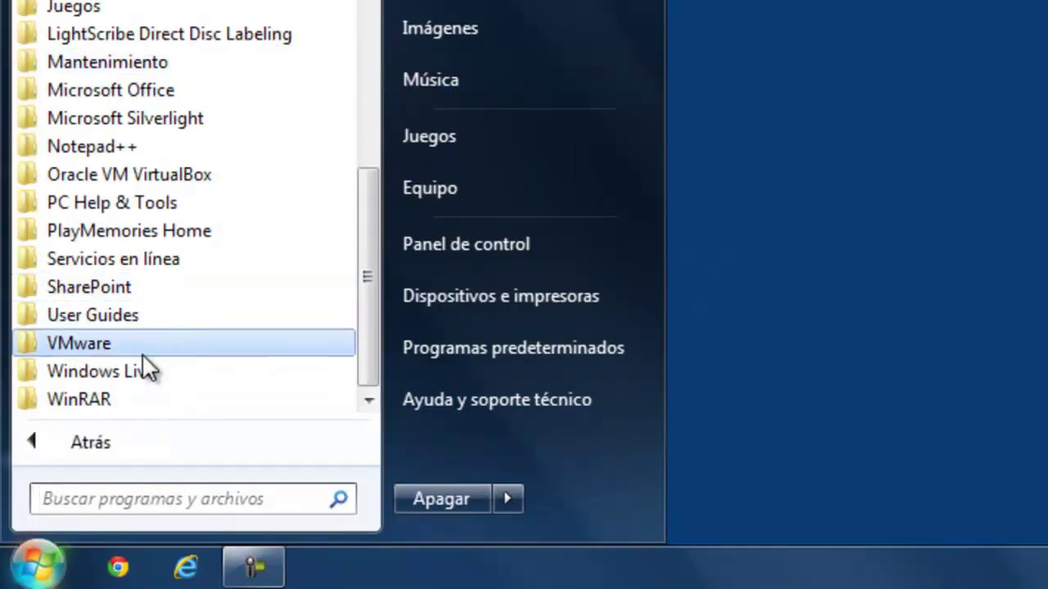
pyautogui.click(143, 352)
pyautogui.rightClick(148, 388)
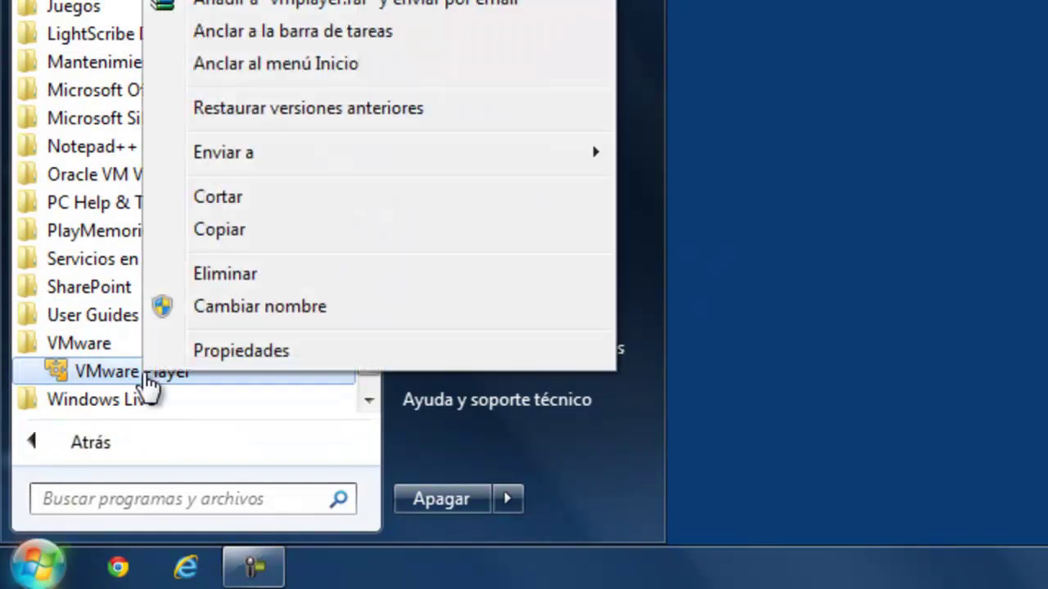
pyautogui.click(384, 69)
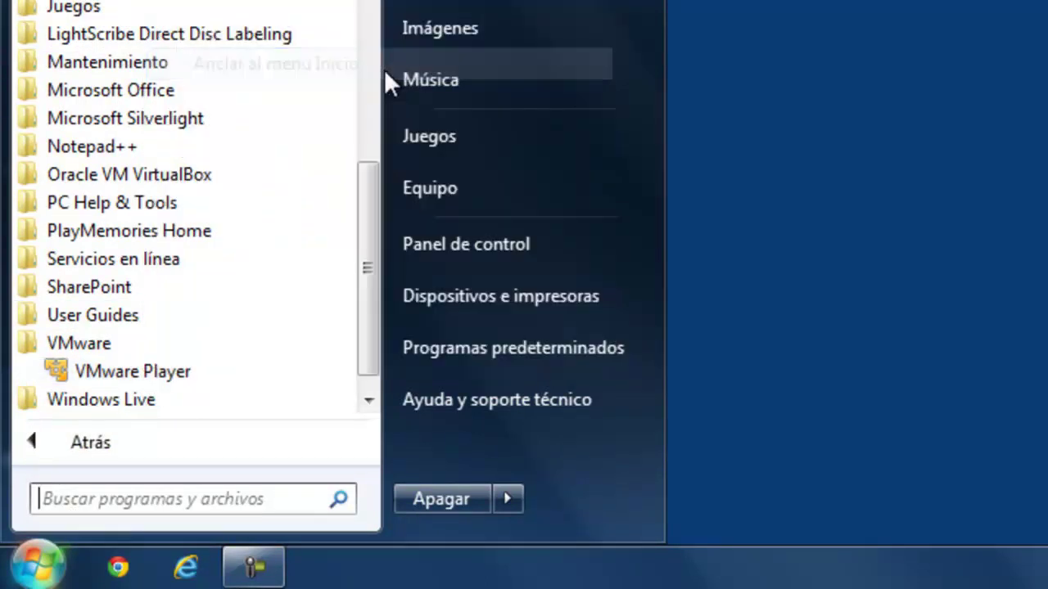
pyautogui.click(107, 443)
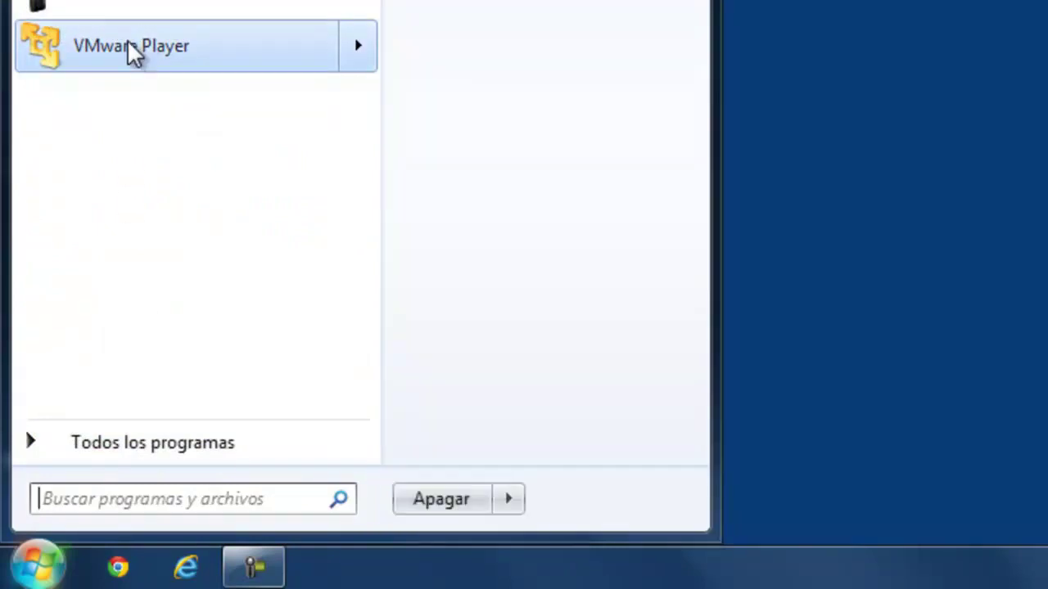
pyautogui.click(128, 45)
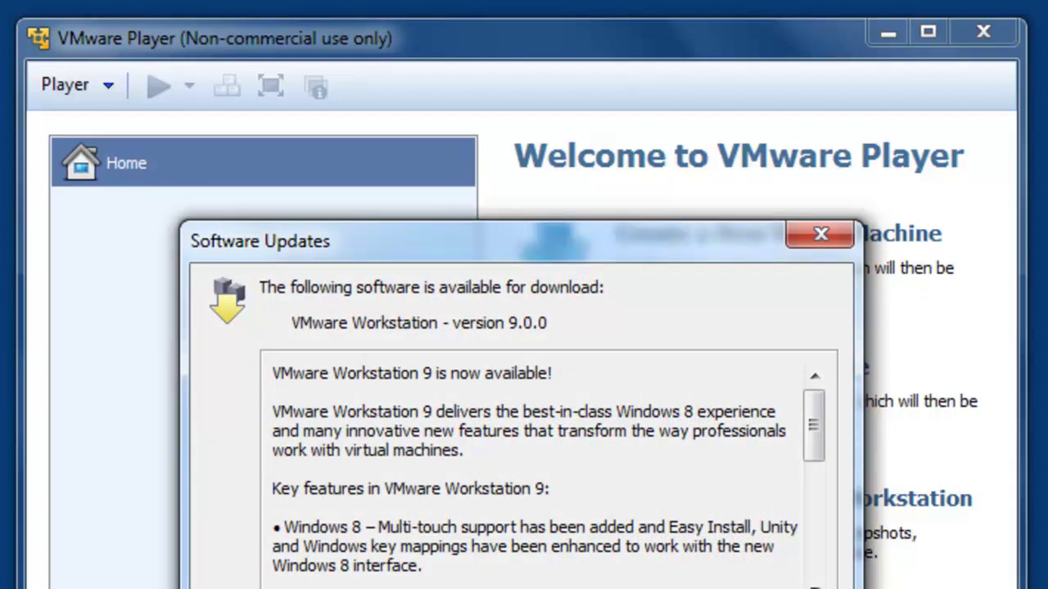
# Start a new virtual machine to install the OS later, with Microsoft Windows / Windows 8 as guest.
pyautogui.press('Escape')
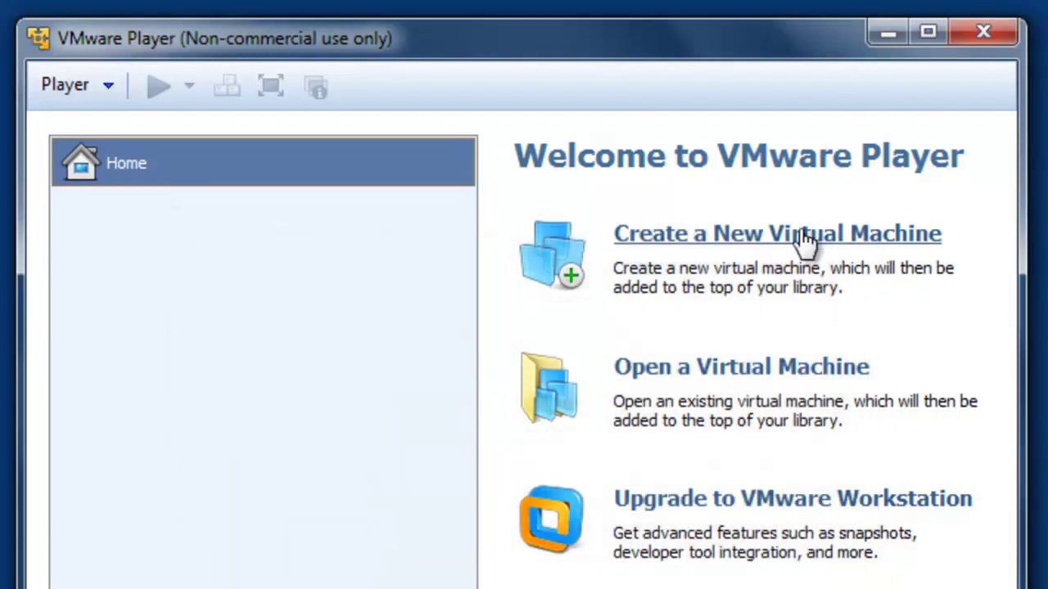
pyautogui.click(788, 235)
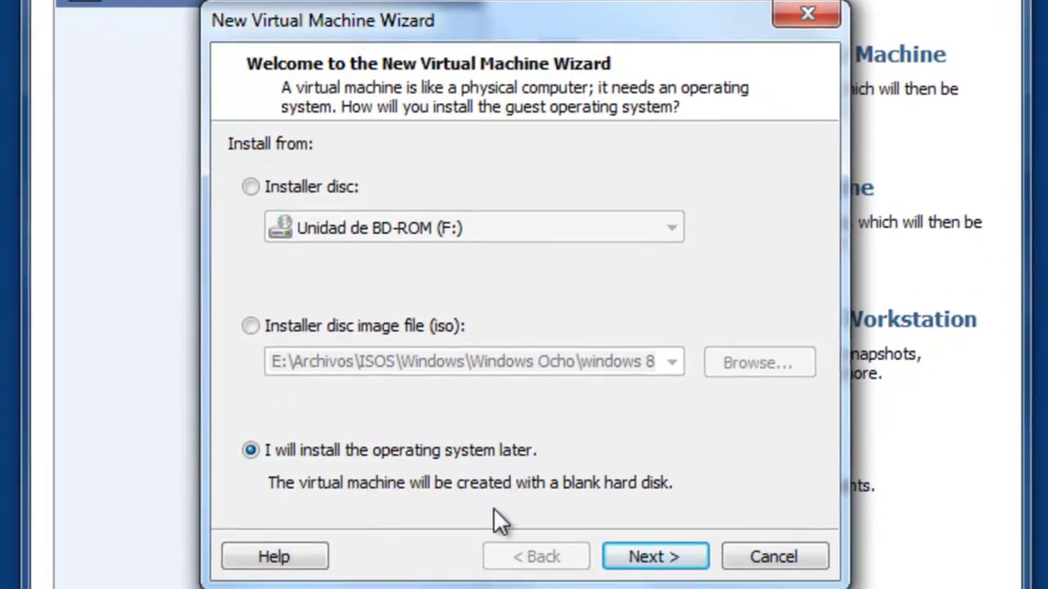
pyautogui.click(659, 563)
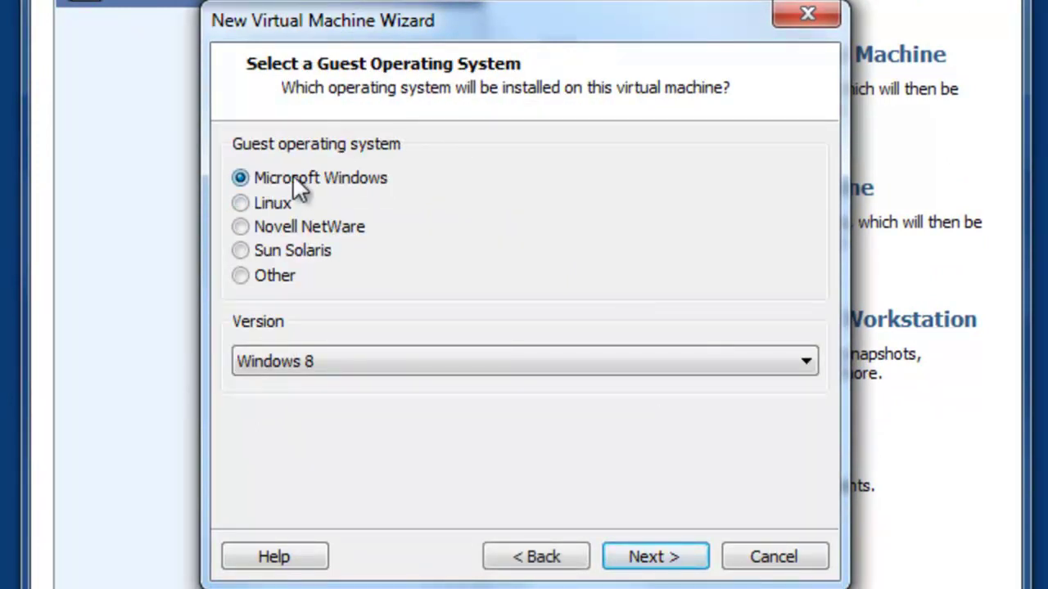
pyautogui.click(367, 361)
pyautogui.scroll(-5, 368, 361)
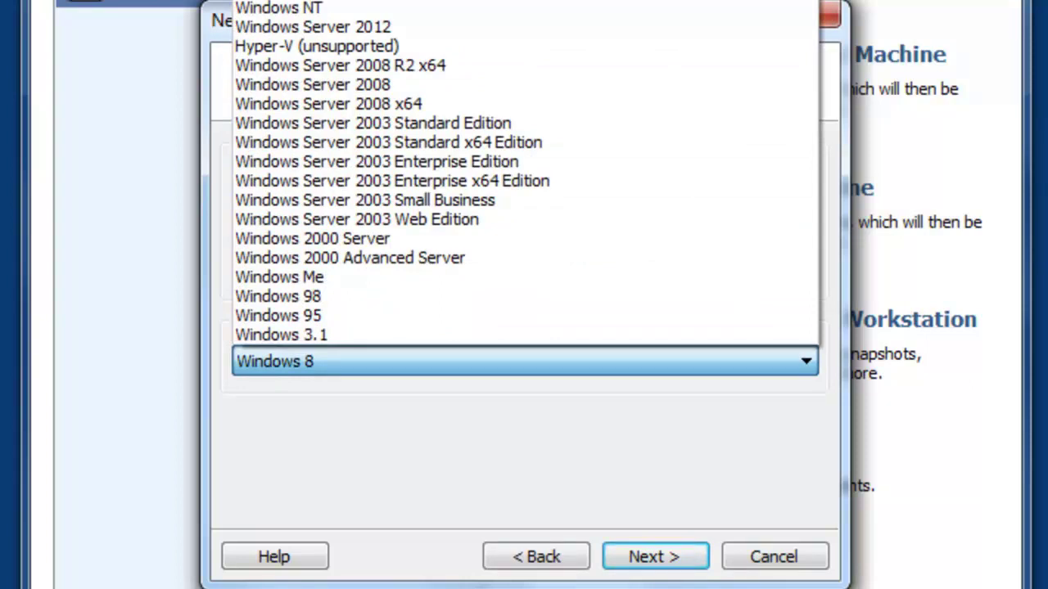
pyautogui.press('Escape')
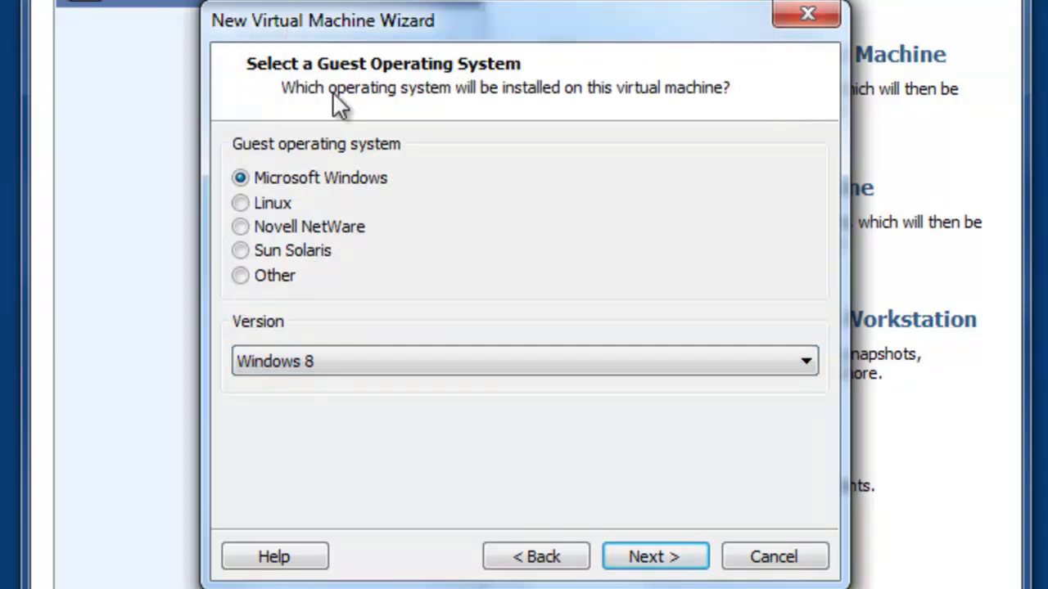
pyautogui.click(651, 560)
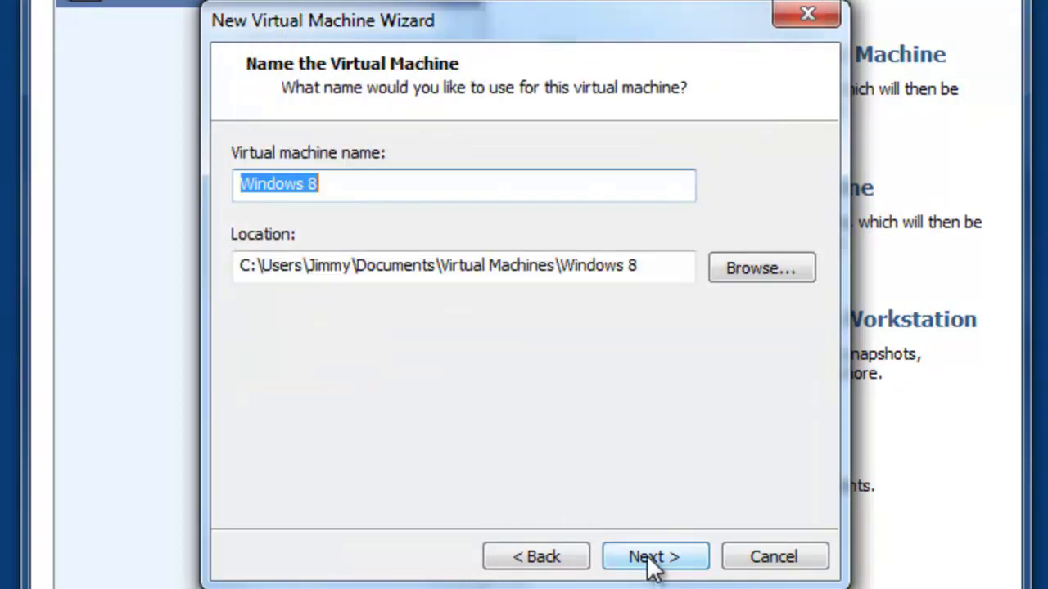
# Name the virtual machine 'Windows 8 nuevo' and finish with the 60 GB split disk.
pyautogui.click(567, 187)
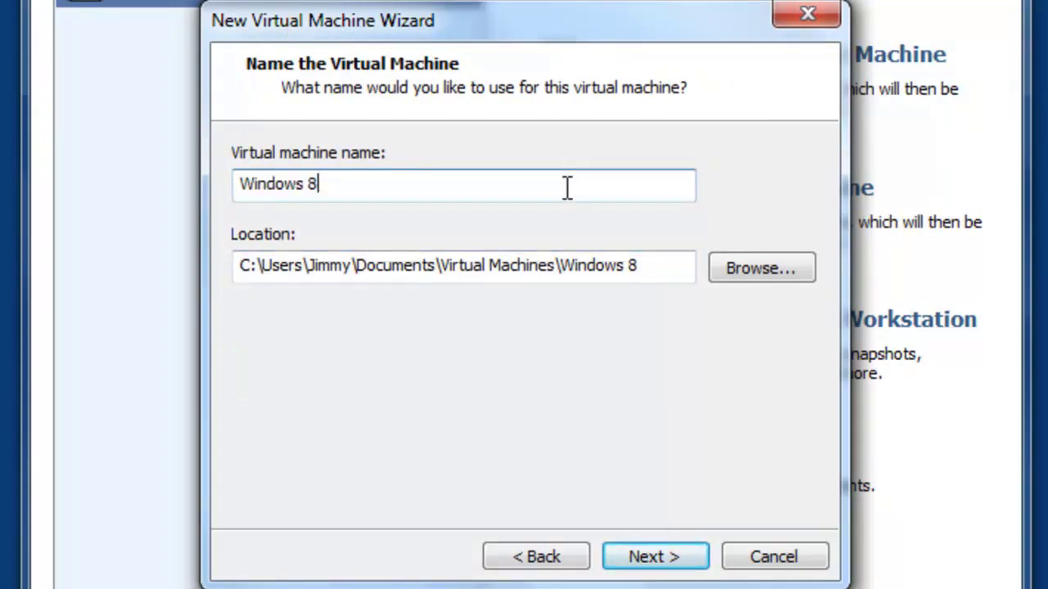
pyautogui.write('nuevo')
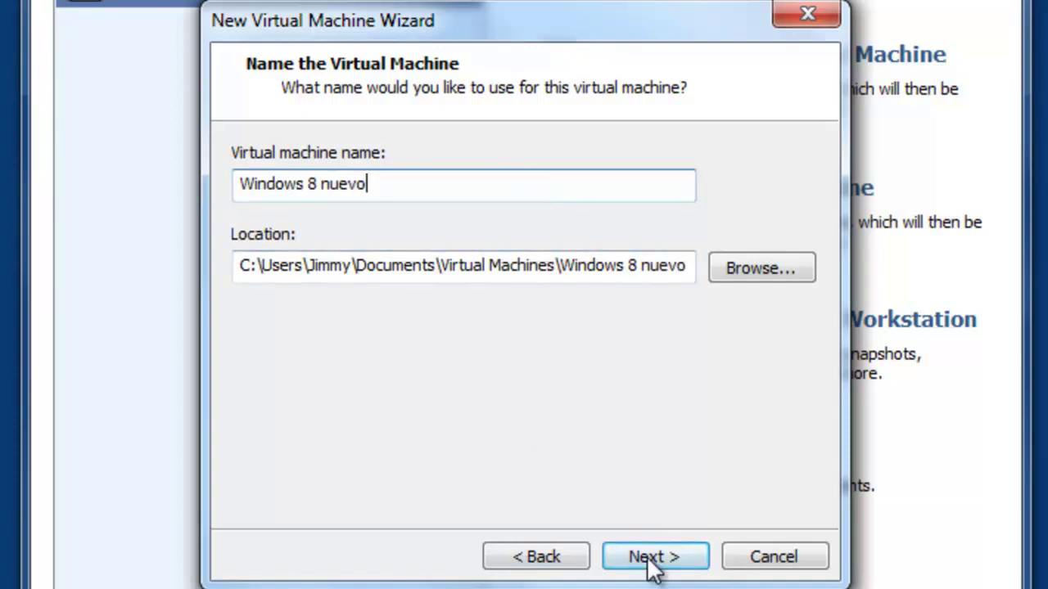
pyautogui.moveTo(384, 180); pyautogui.dragTo(221, 178)
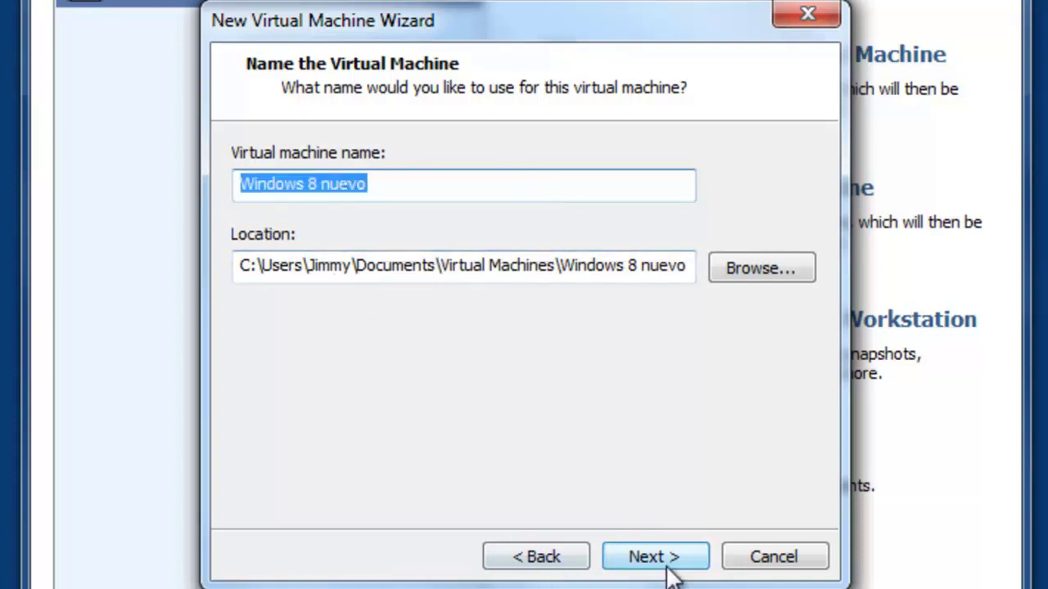
pyautogui.click(669, 561)
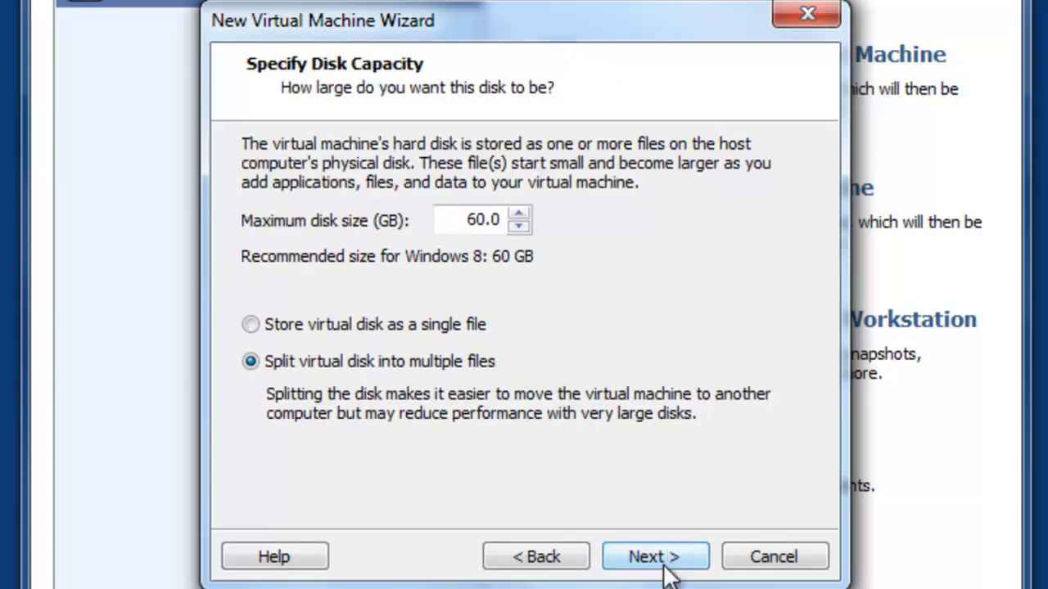
pyautogui.click(670, 562)
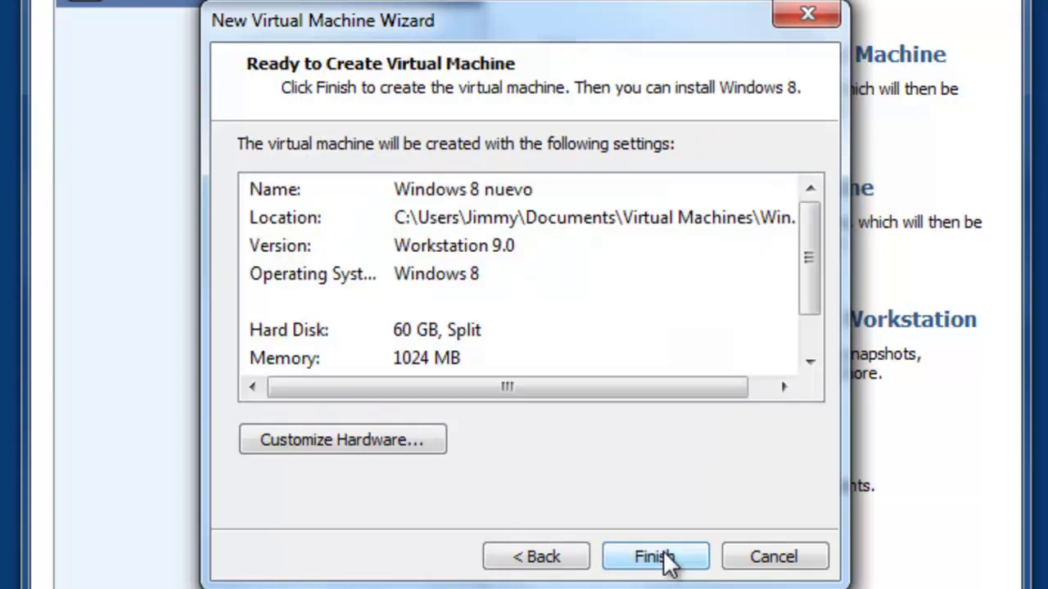
pyautogui.click(650, 560)
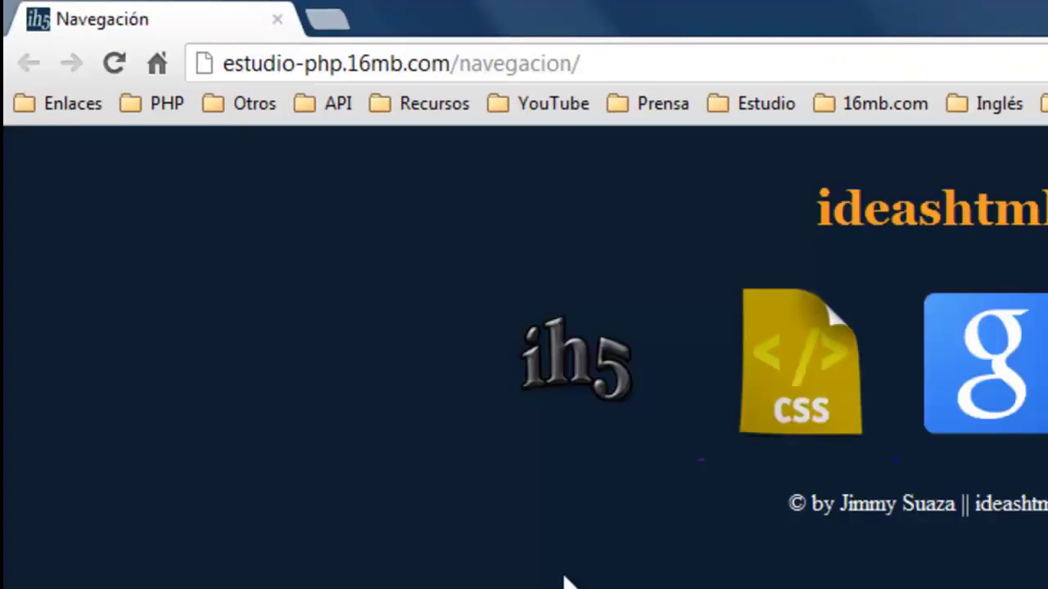
# Open the Windows 8 'Descargar e instalar virtual' post from ideashtml5's Windows category.
pyautogui.click(565, 362)
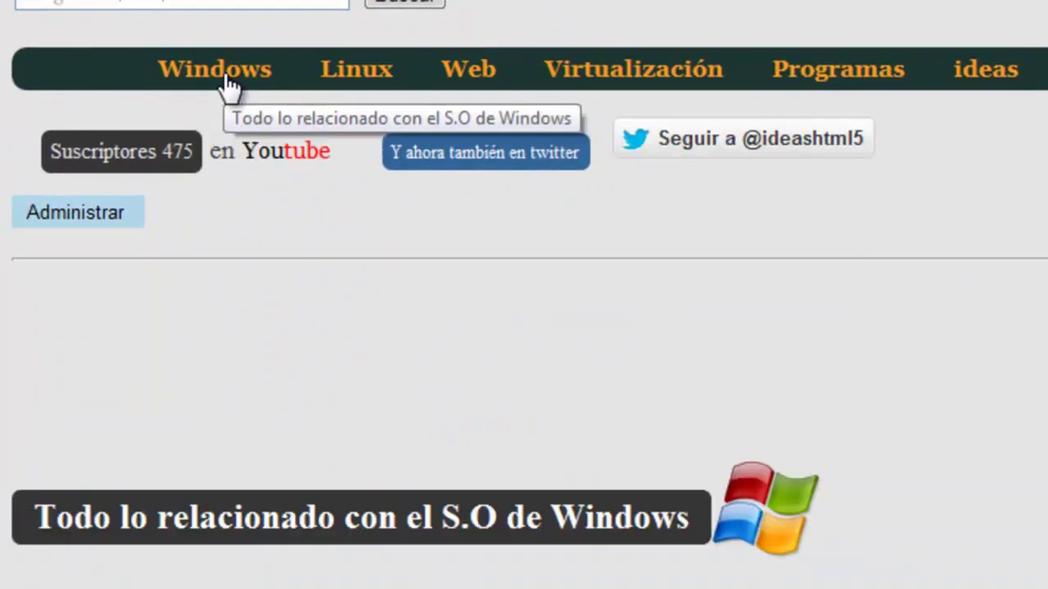
pyautogui.click(226, 78)
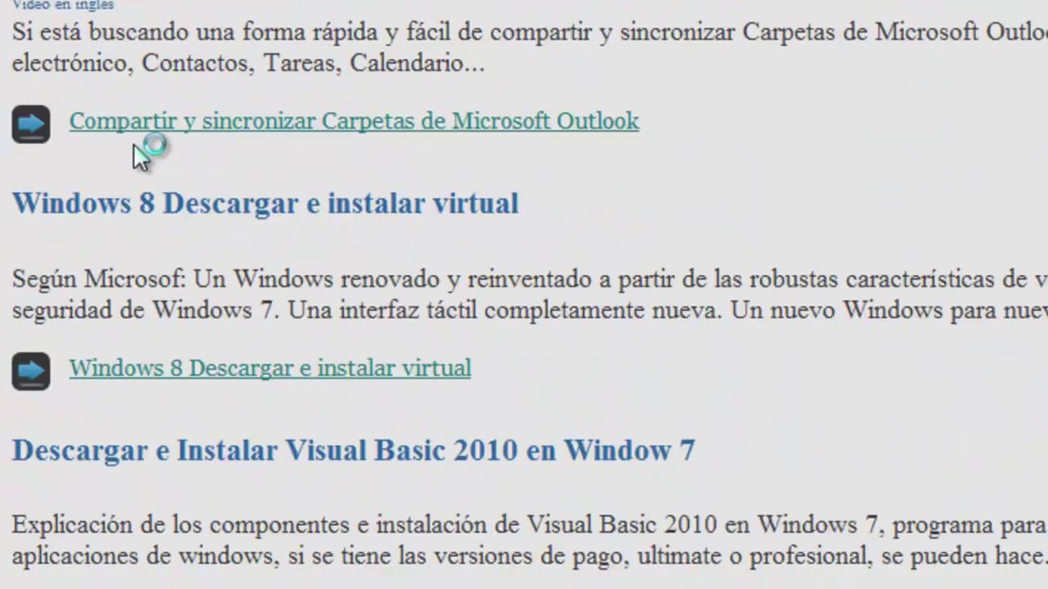
pyautogui.click(260, 373)
pyautogui.scroll(-10, 261, 373)
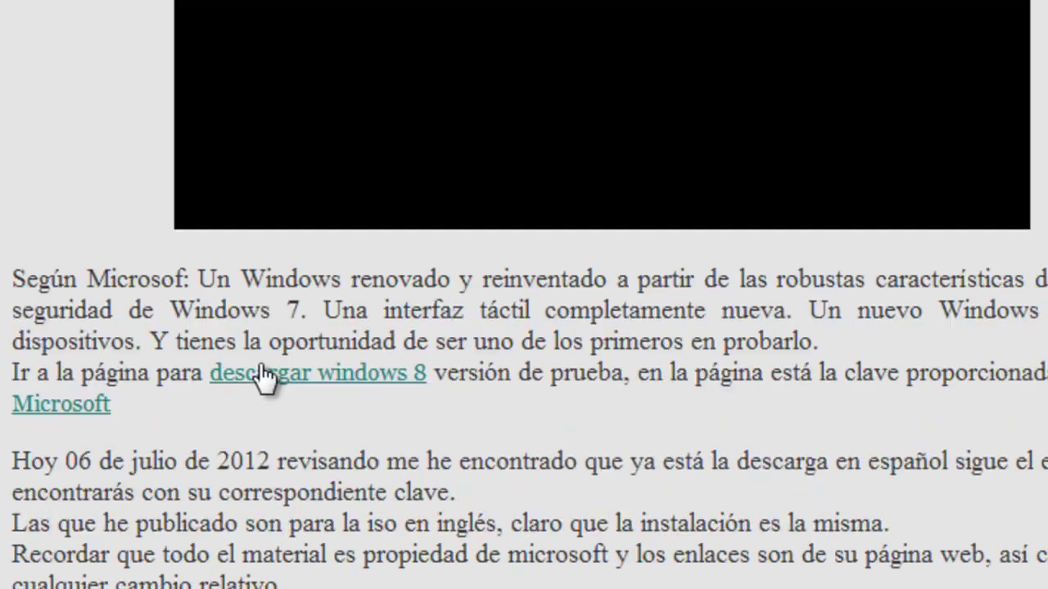
pyautogui.scroll(-2, 260, 373)
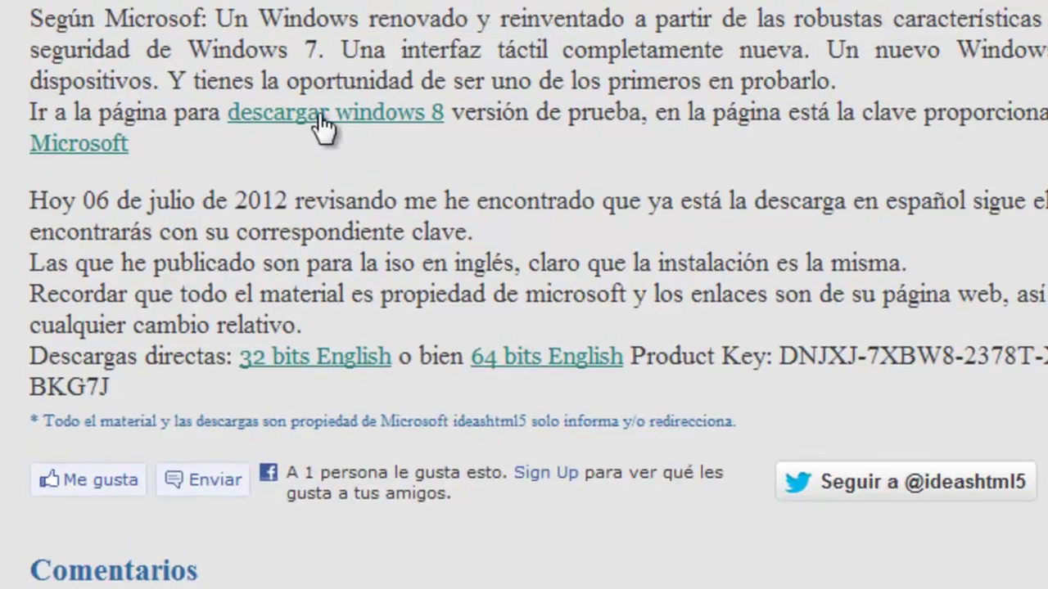
# Follow the 'descargar windows 8' link to Microsoft and expand the Spanish downloads and product key.
pyautogui.click(339, 114)
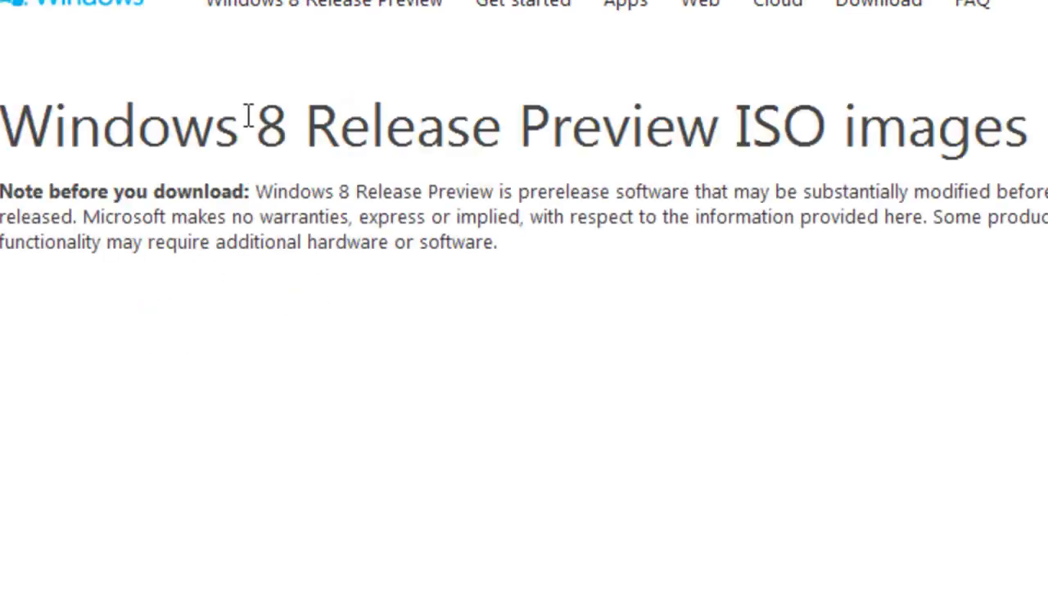
pyautogui.scroll(-10, 213, 238)
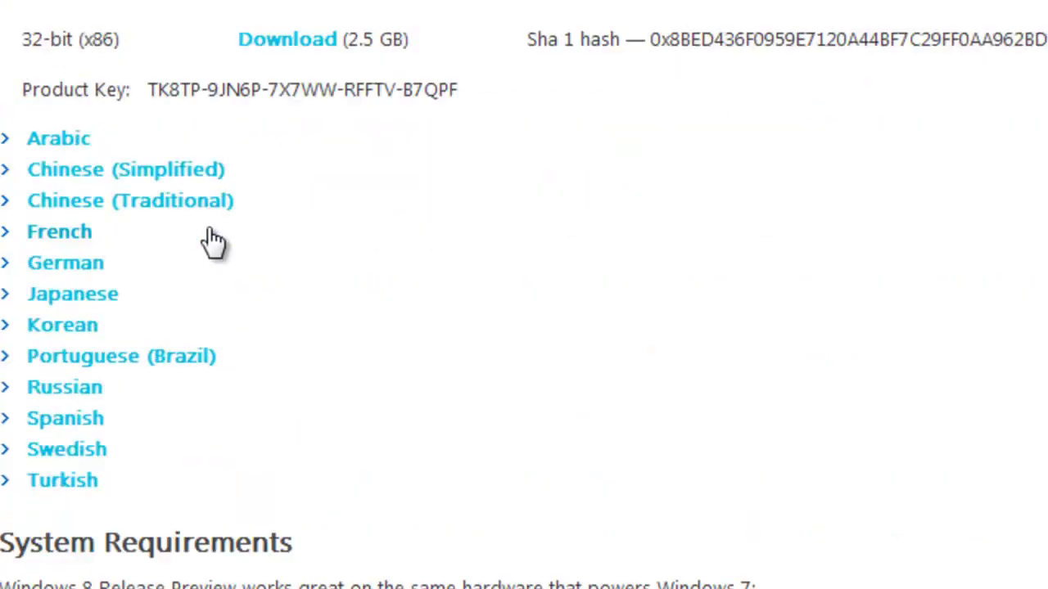
pyautogui.click(42, 424)
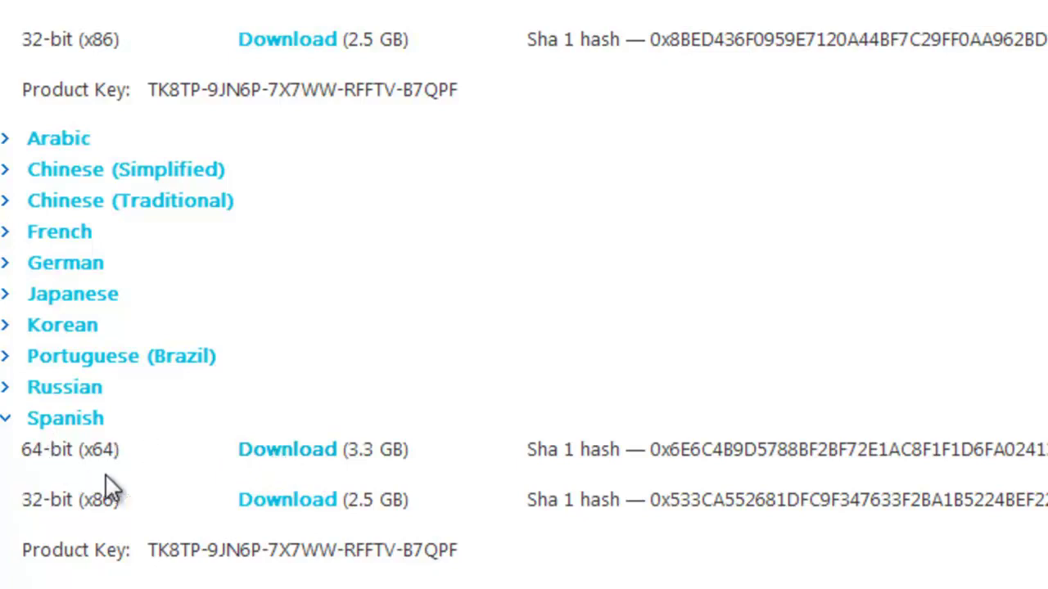
pyautogui.moveTo(144, 550); pyautogui.dragTo(463, 564)
pyautogui.hotkey('ctrl', 'c')
pyautogui.click(461, 578)
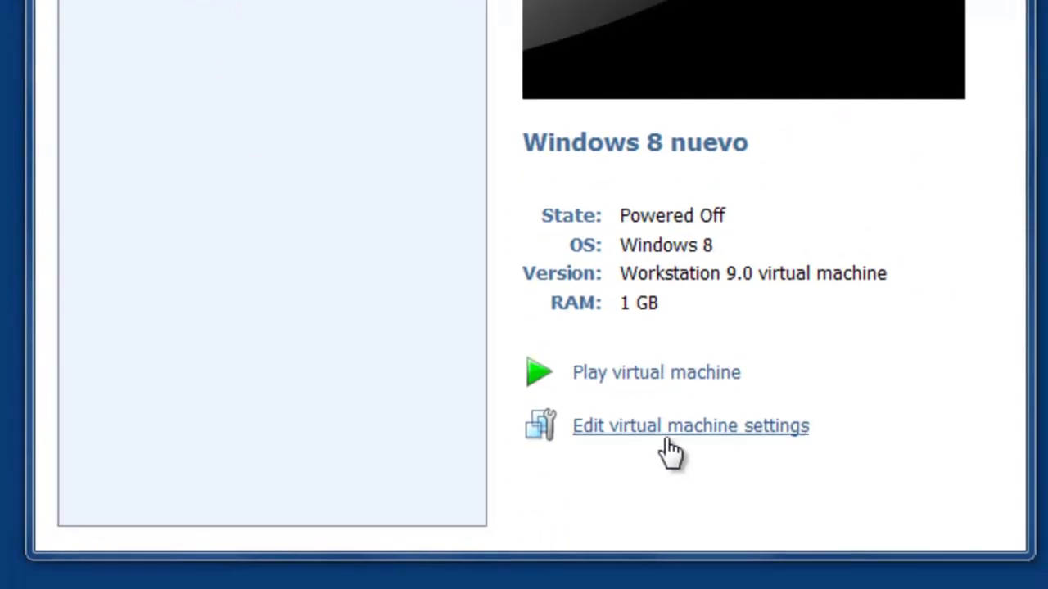
# Set the VM's CD/DVD drive to use an ISO image file and browse to drive Externo (E:).
pyautogui.click(673, 426)
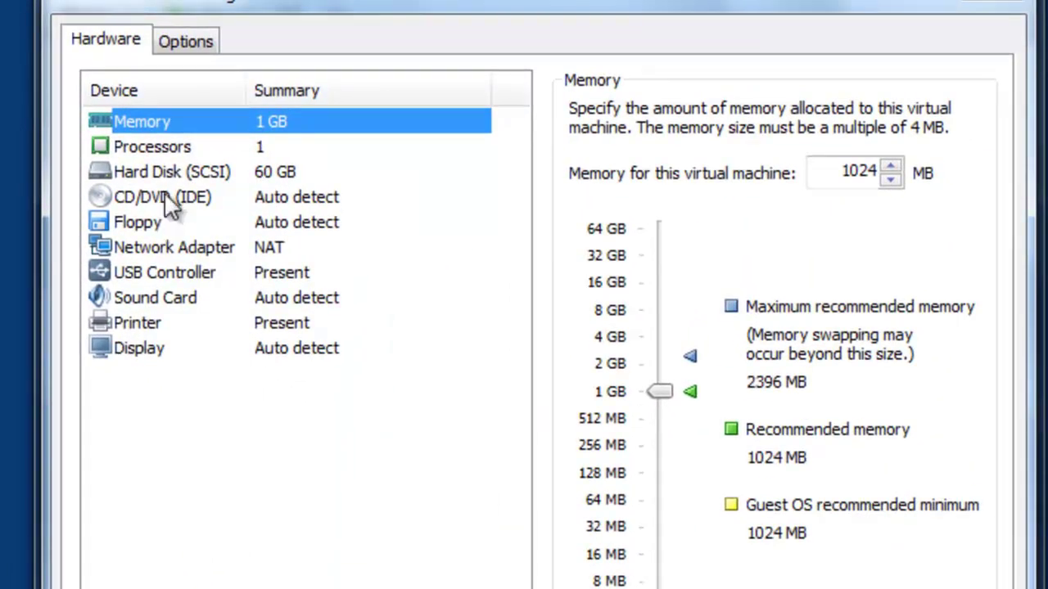
pyautogui.click(163, 165)
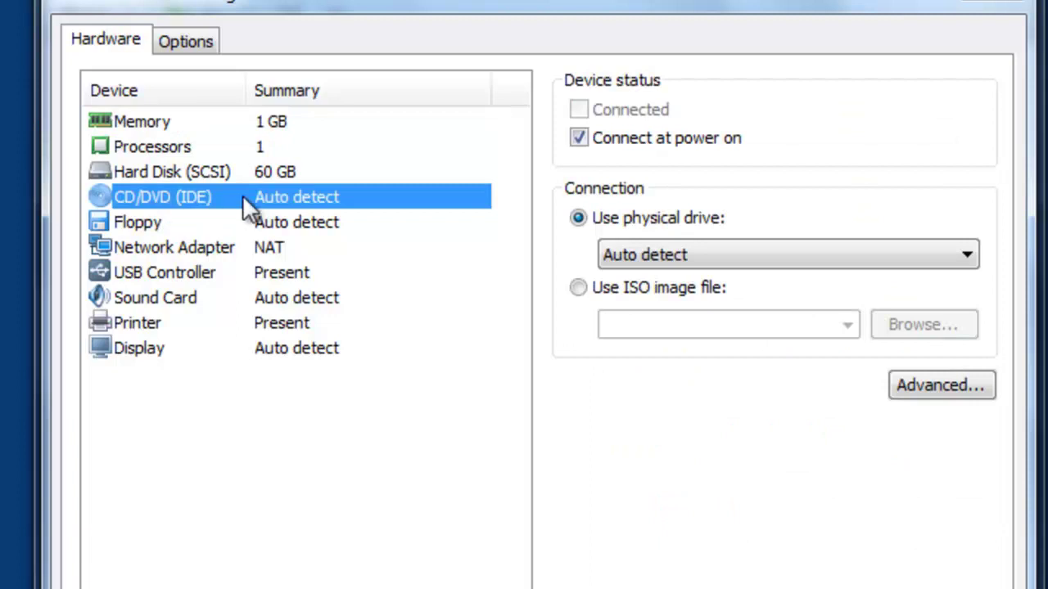
pyautogui.click(627, 288)
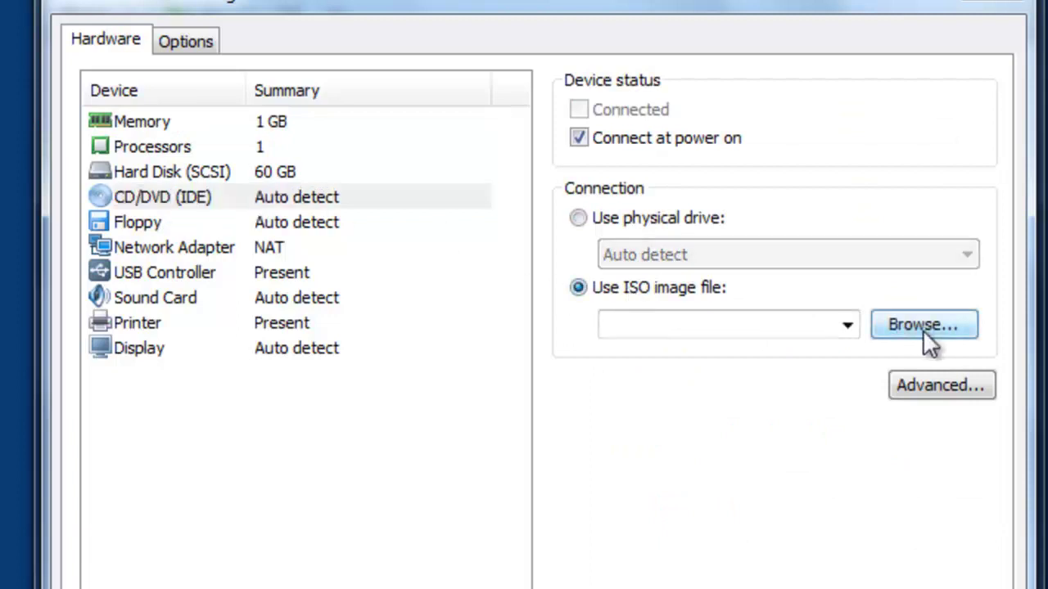
pyautogui.click(918, 330)
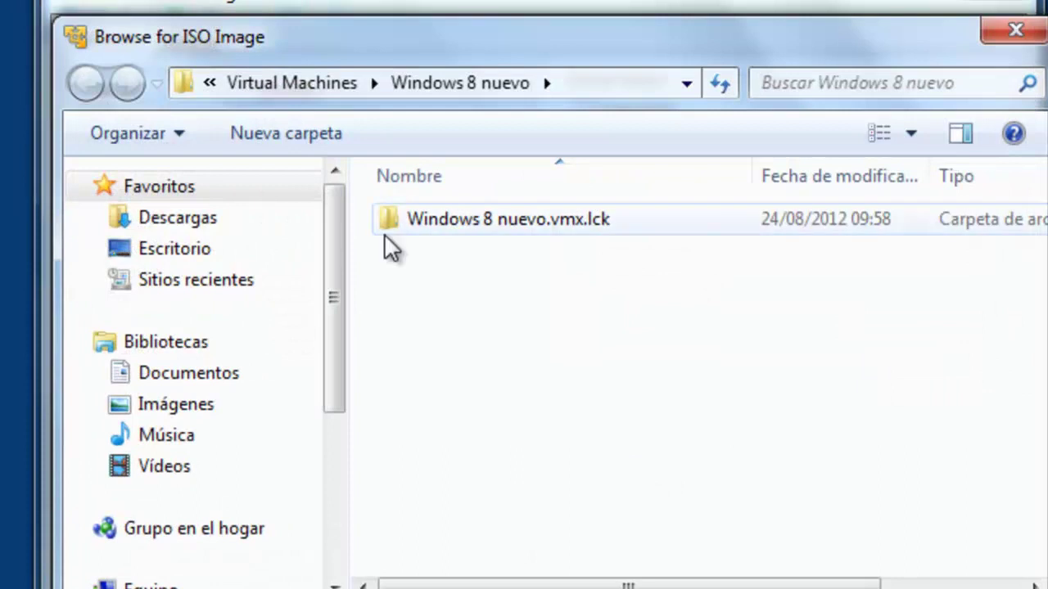
pyautogui.click(147, 585)
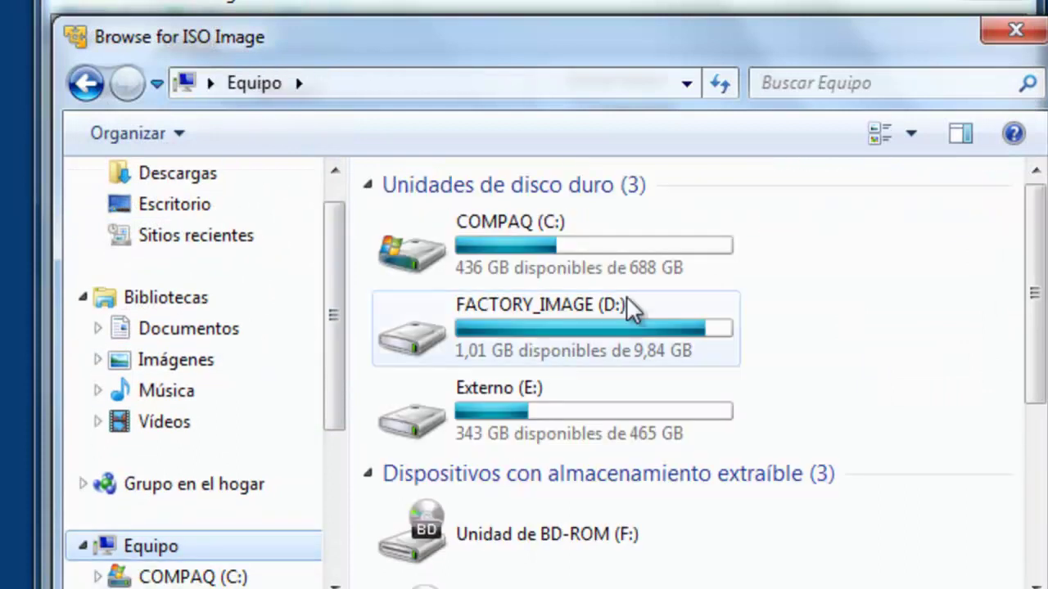
pyautogui.doubleClick(555, 414)
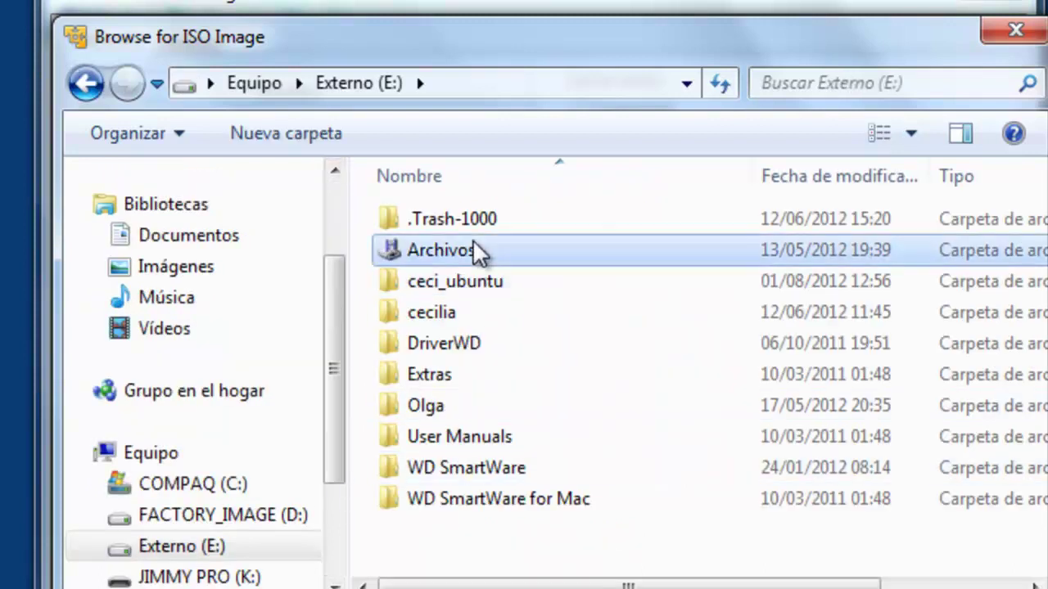
# Pick the Windows 8 32-bit Spanish ISO from Archivos\ISOS\Windows\Windows Ocho\windows 8 x32 español and save settings.
pyautogui.doubleClick(475, 251)
pyautogui.click(450, 312)
pyautogui.doubleClick(450, 312)
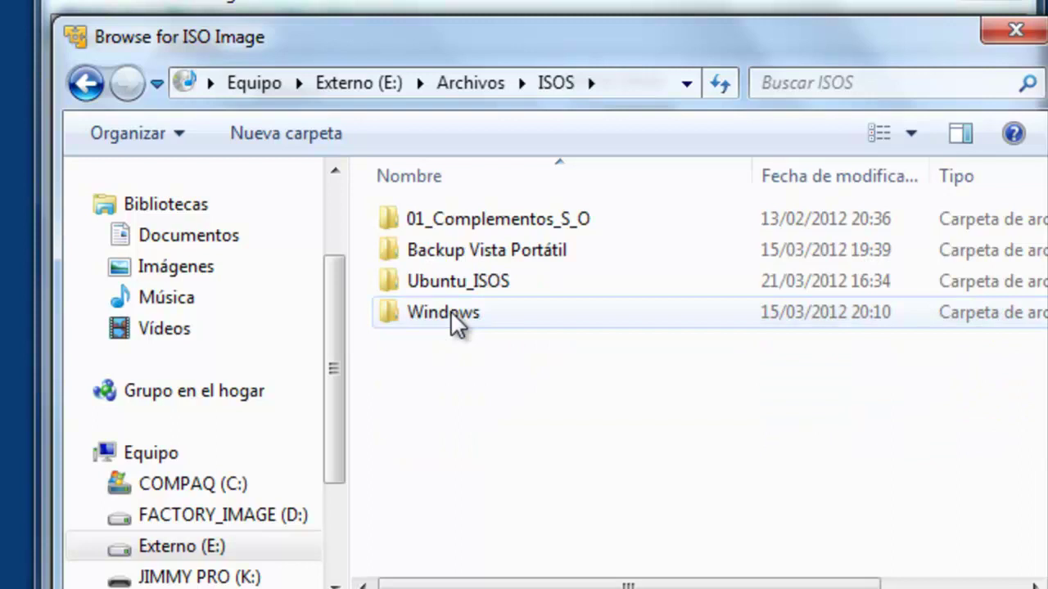
pyautogui.doubleClick(450, 311)
pyautogui.click(463, 251)
pyautogui.doubleClick(463, 252)
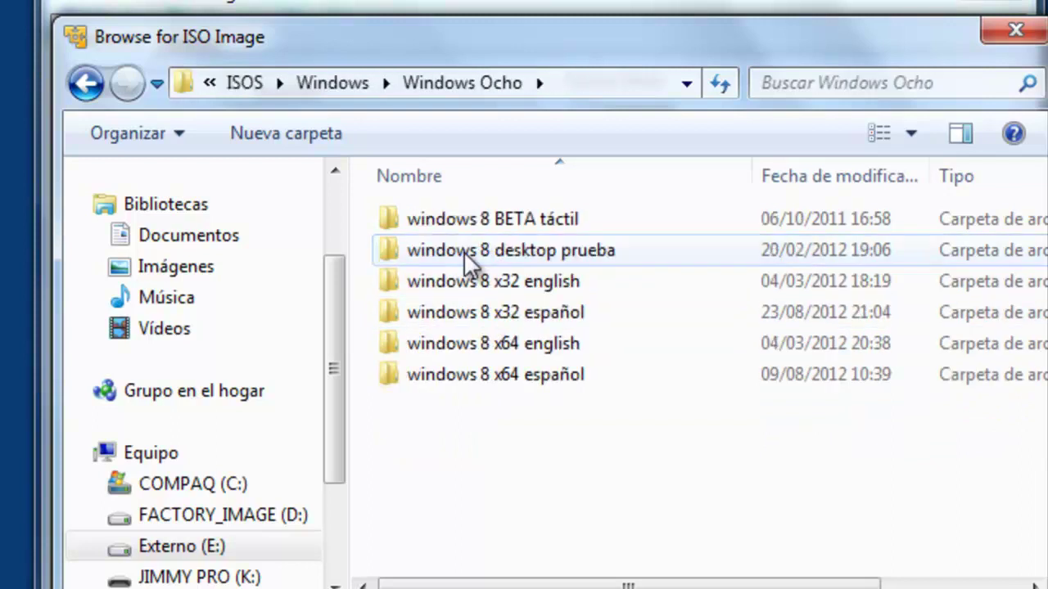
pyautogui.doubleClick(478, 315)
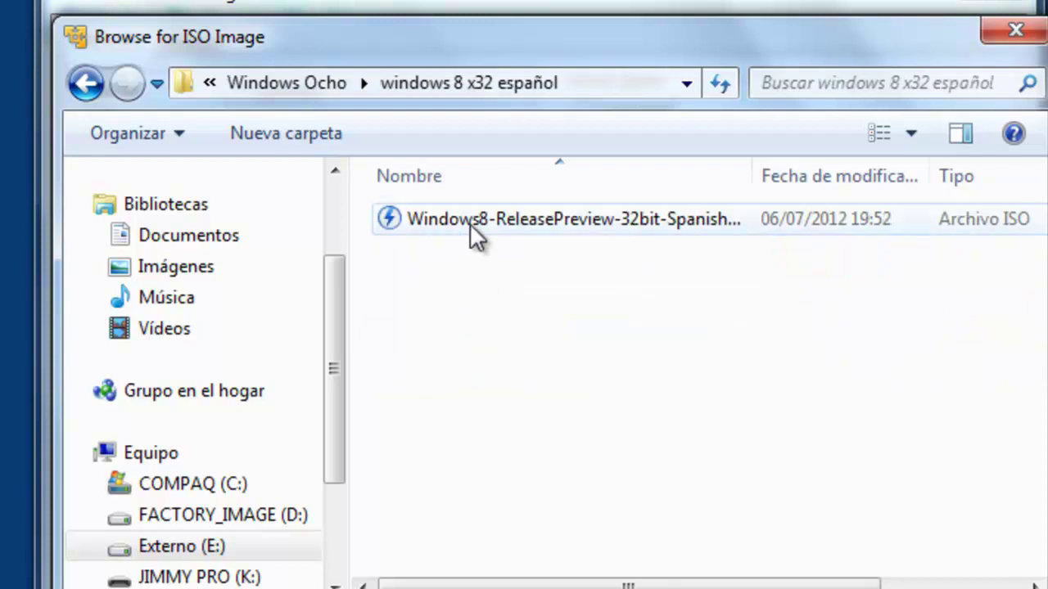
pyautogui.click(469, 222)
pyautogui.press('Return')
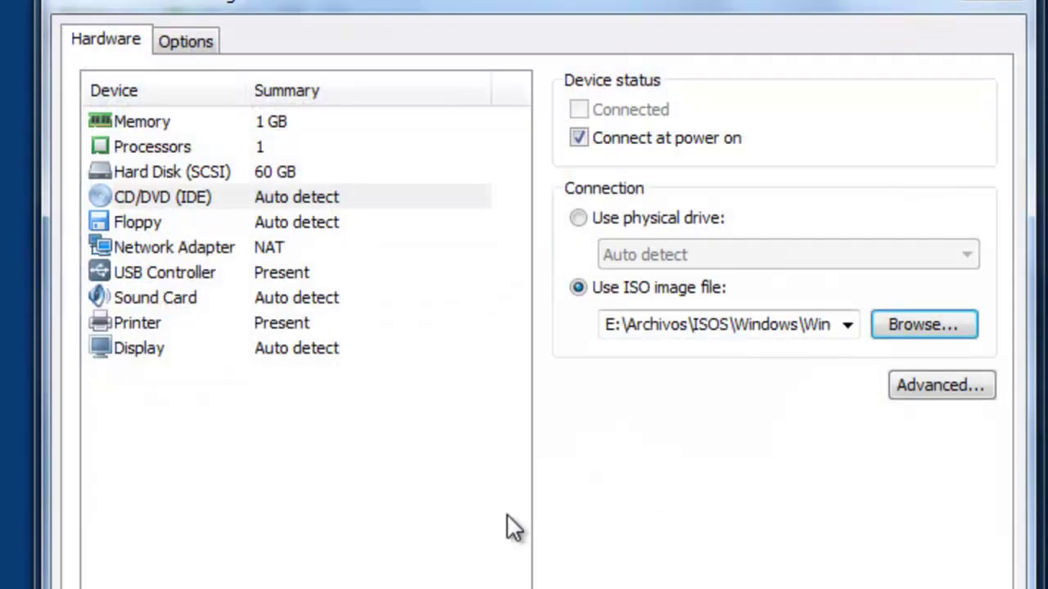
pyautogui.press('Return')
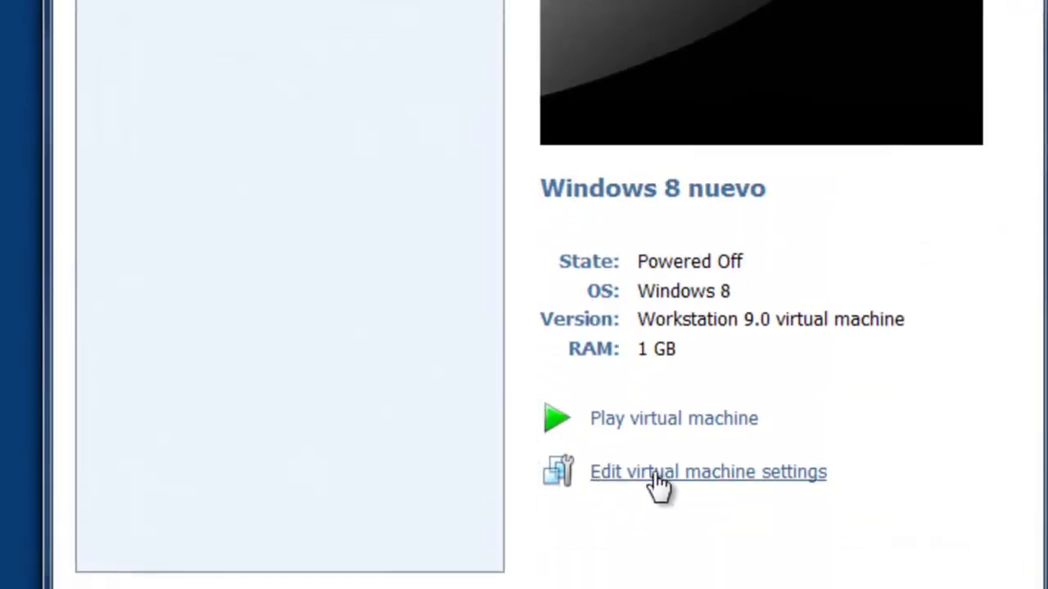
# Power on Windows 8 nuevo, keep the Spanish language settings, and choose Instalar ahora.
pyautogui.click(686, 422)
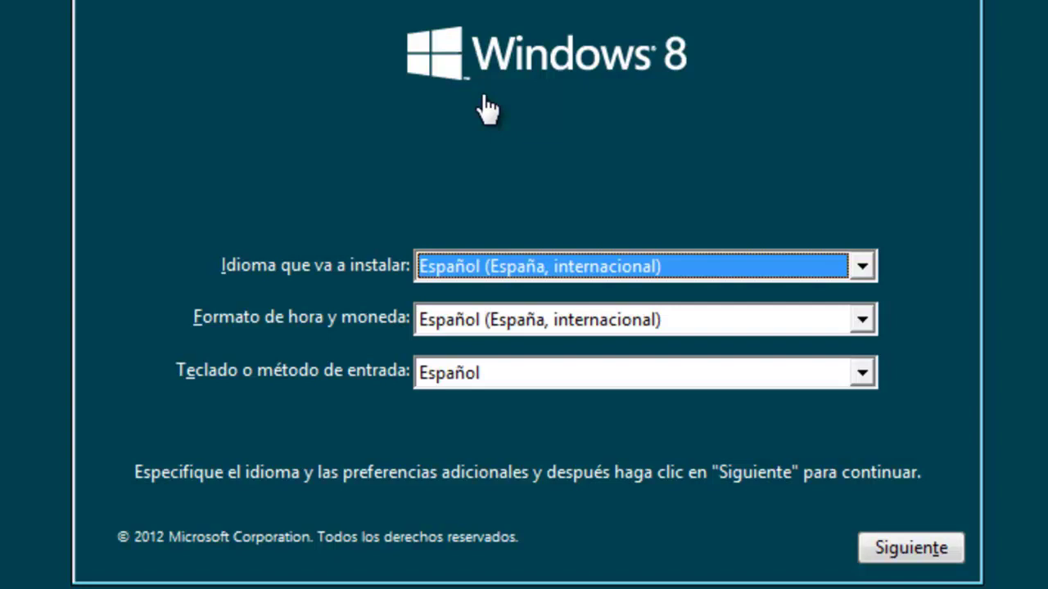
pyautogui.click(890, 548)
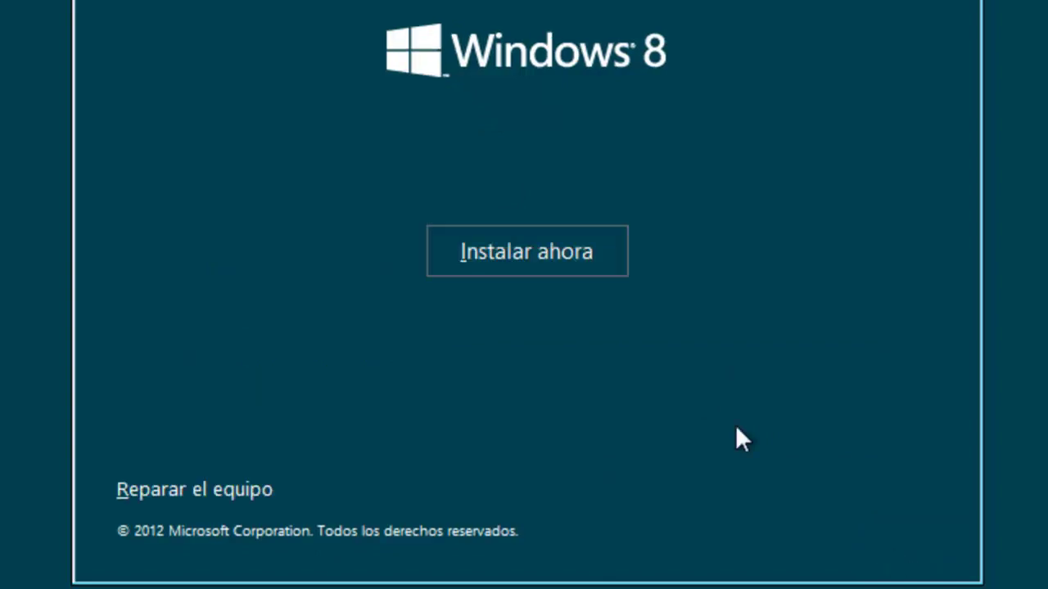
pyautogui.click(504, 239)
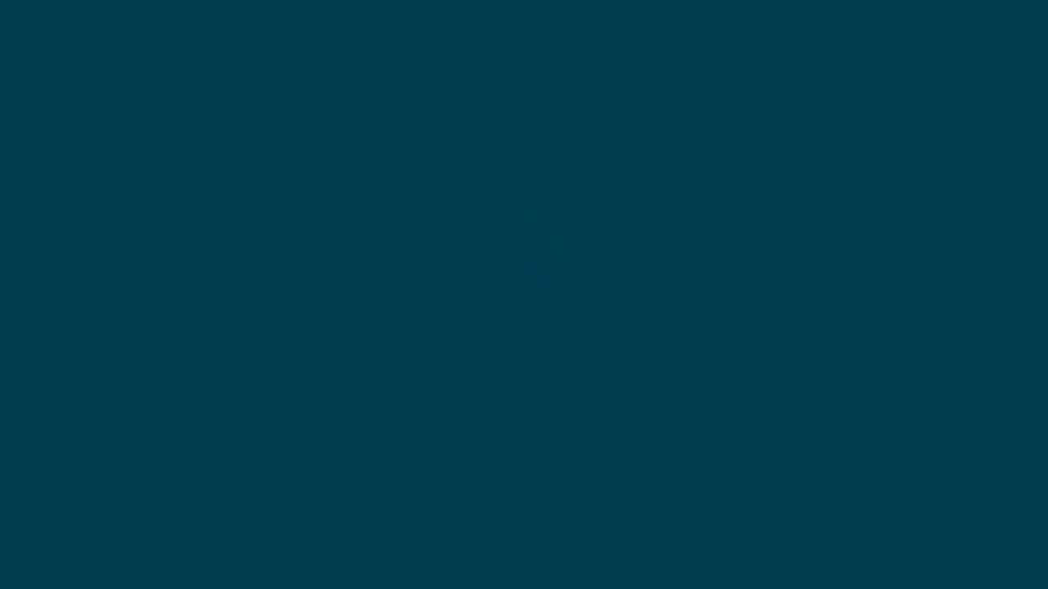
# Switch the VM to full screen and paste the Windows product key into setup.
pyautogui.click(227, 42)
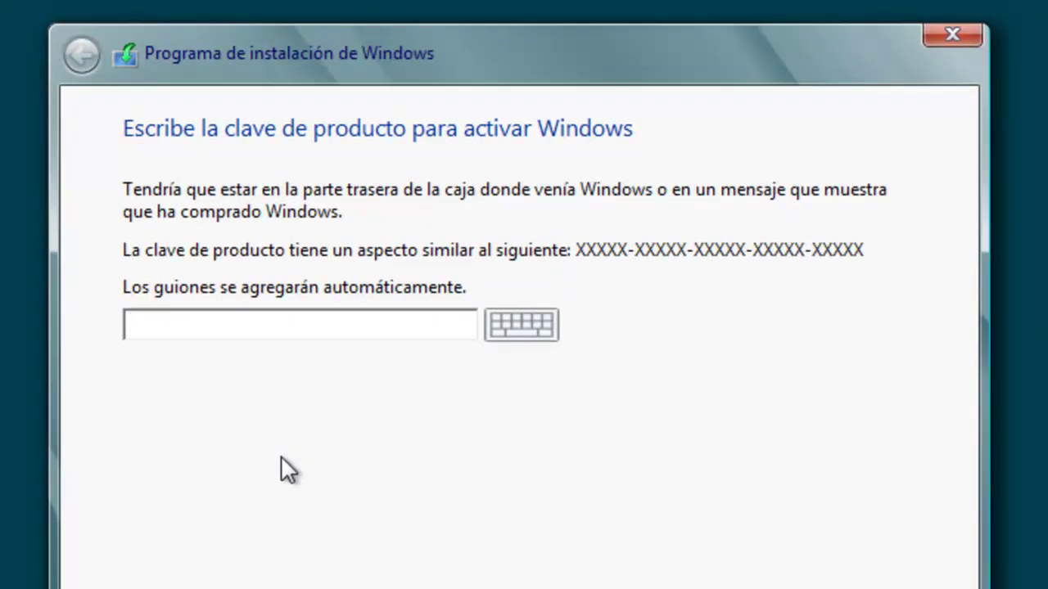
pyautogui.hotkey('ctrl', 'v')
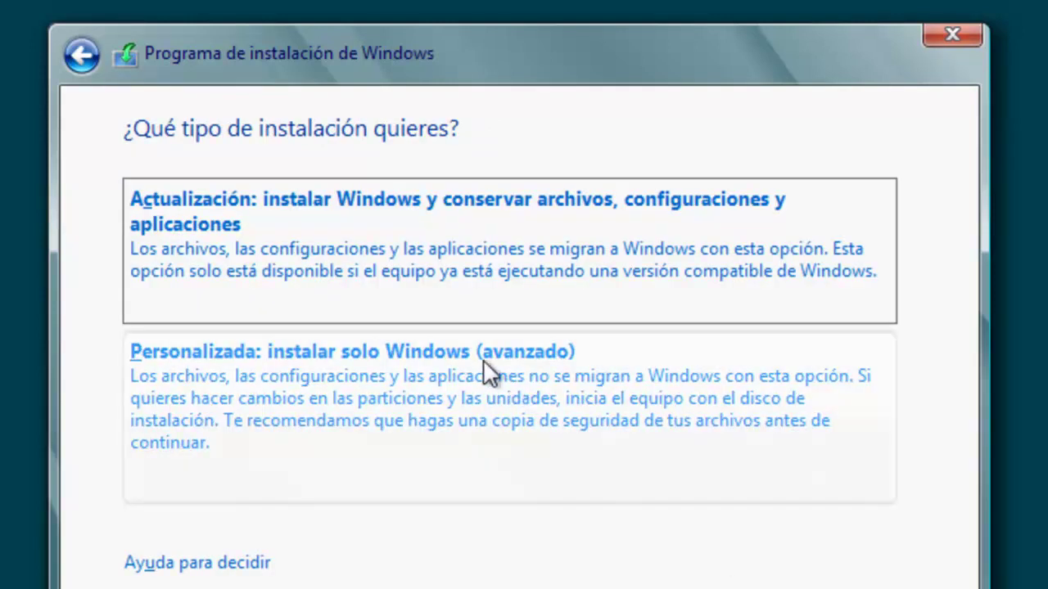
# Choose the Personalizada install and target the 60 GB unallocated space on disk 0.
pyautogui.click(483, 365)
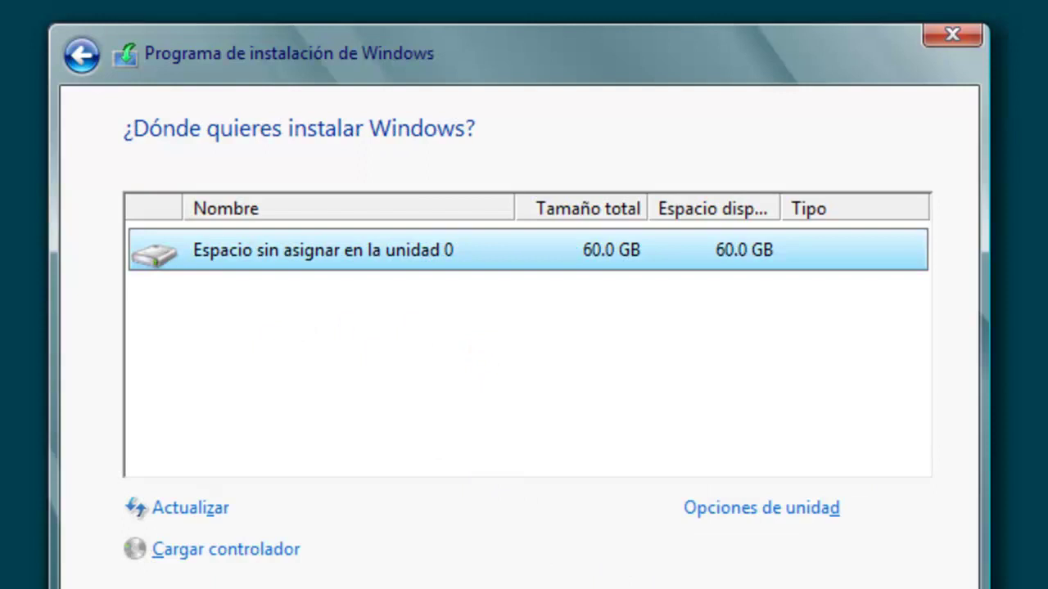
pyautogui.press('Return')
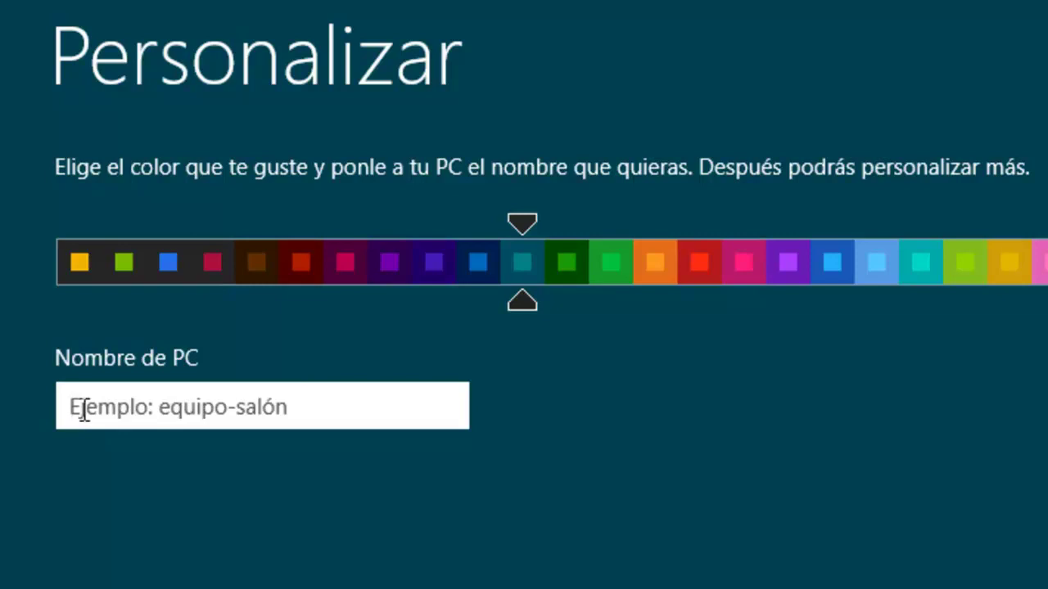
# Name the PC 'windows', choose Personalizar over express settings, and answer the network-sharing question.
pyautogui.write('wi')
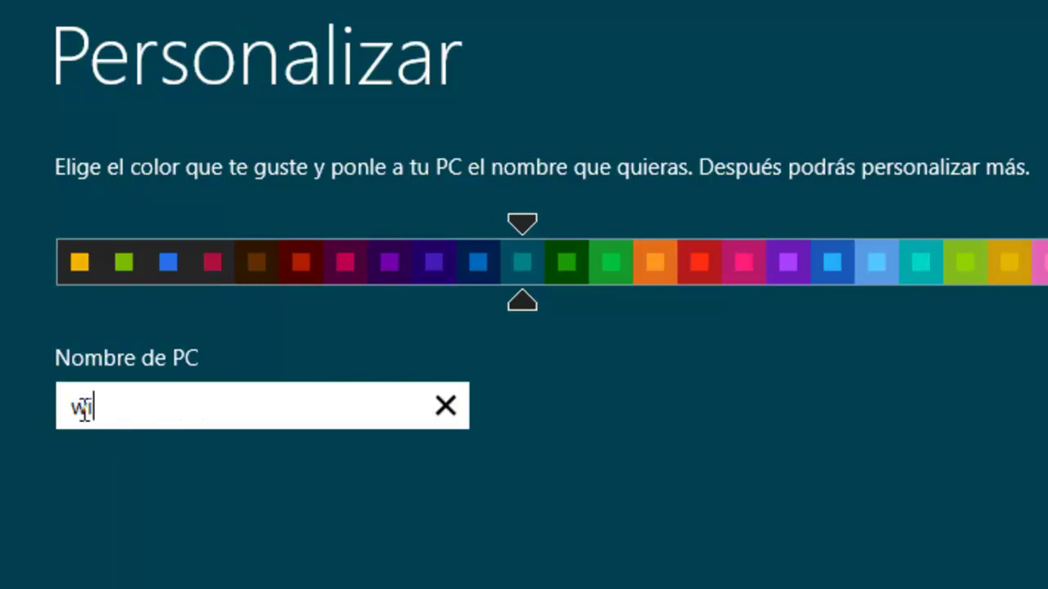
pyautogui.write('ndows')
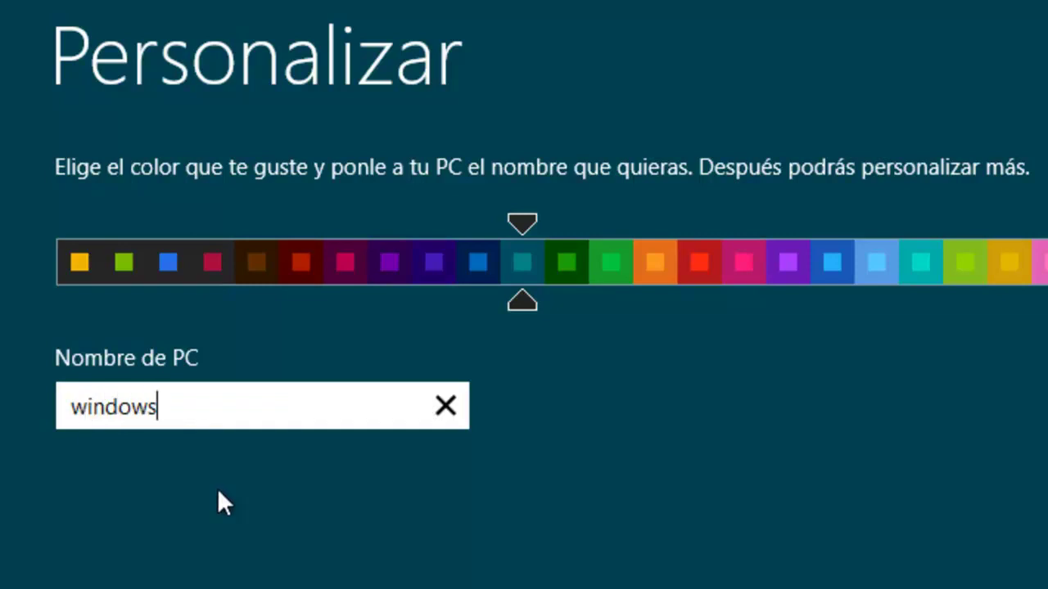
pyautogui.press('Return')
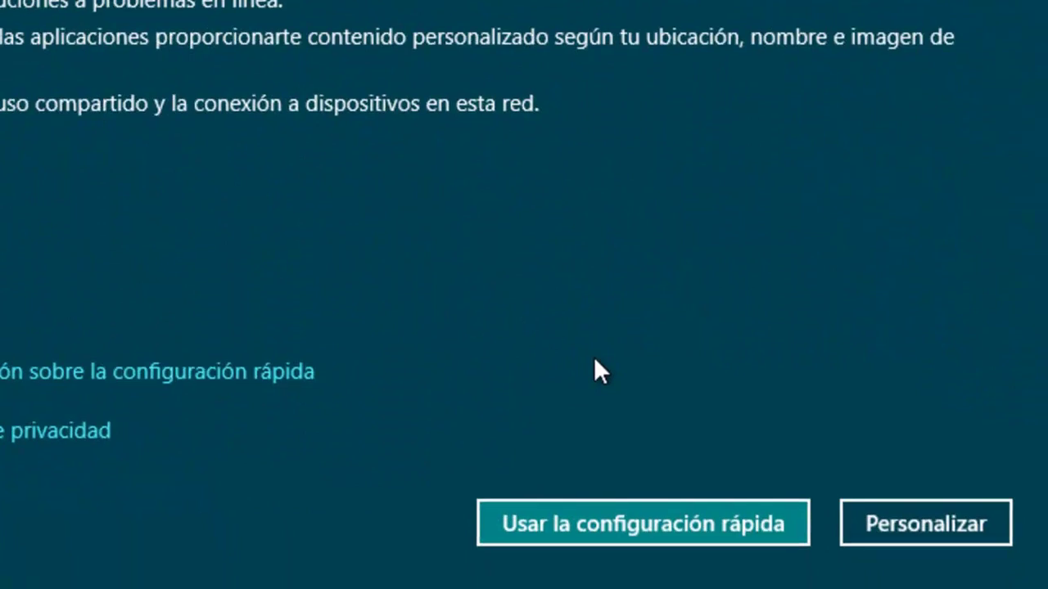
pyautogui.click(934, 522)
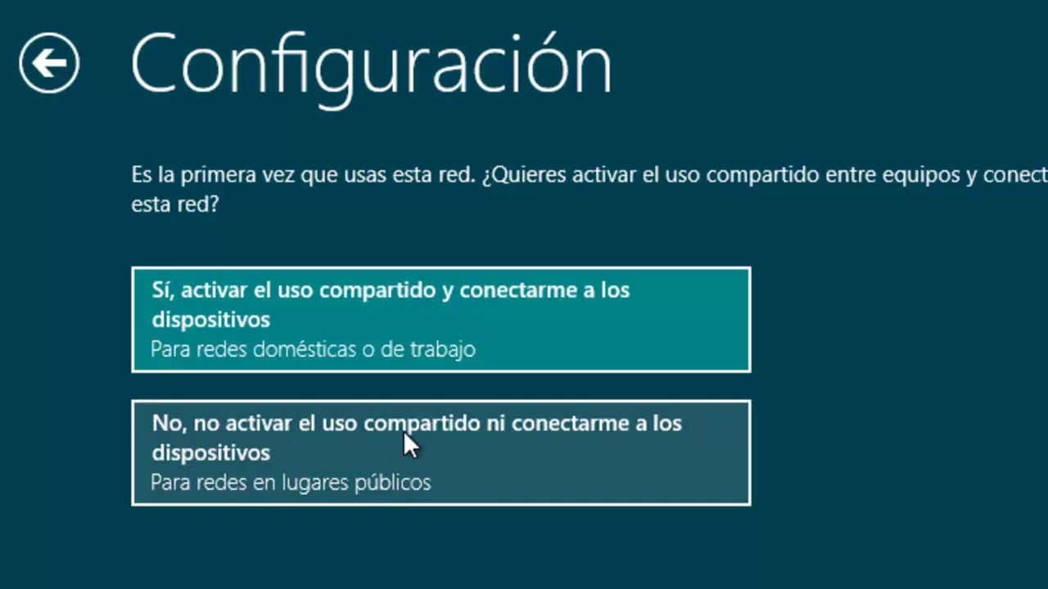
pyautogui.click(423, 303)
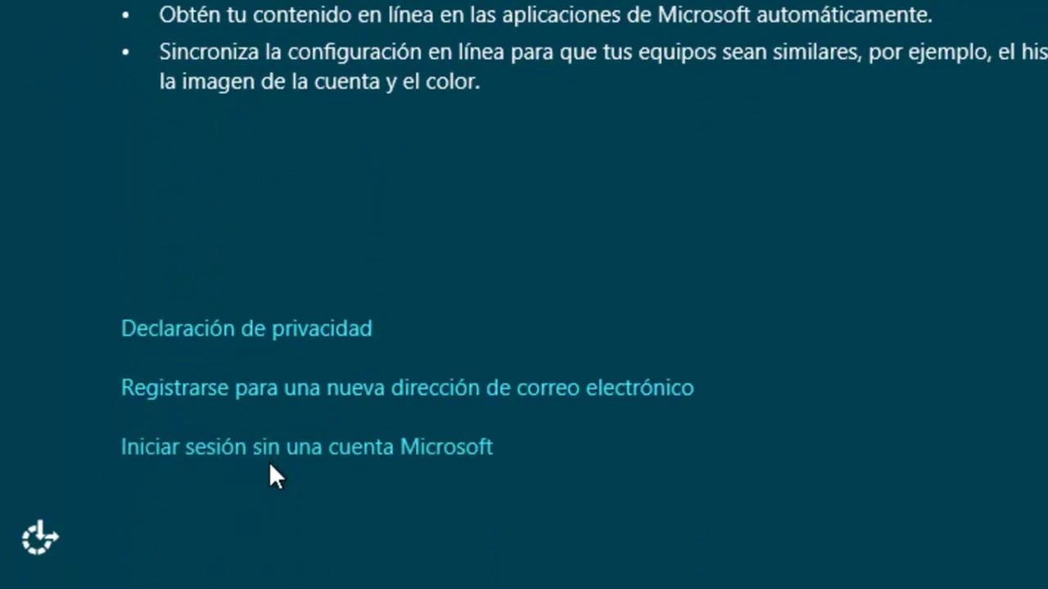
# Create a local account with user name, password typed twice, and hint 'estudio', then submit.
pyautogui.click(315, 444)
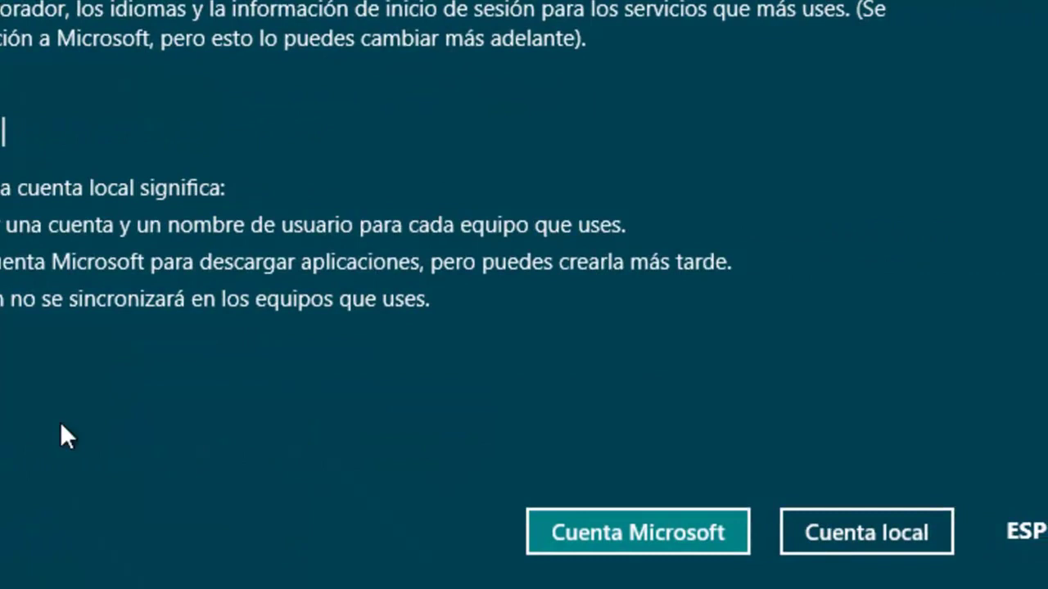
pyautogui.click(875, 532)
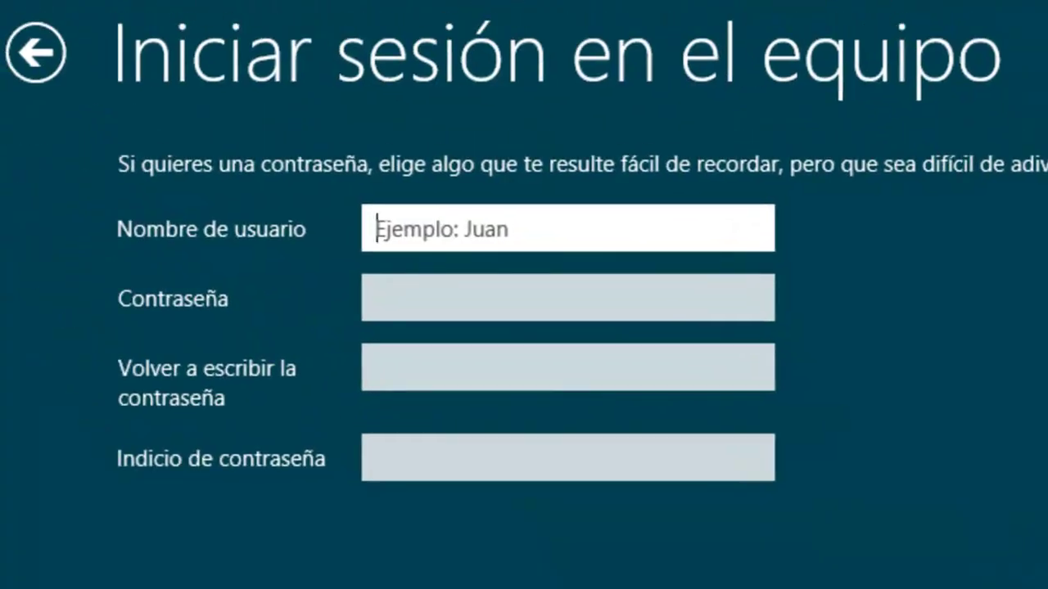
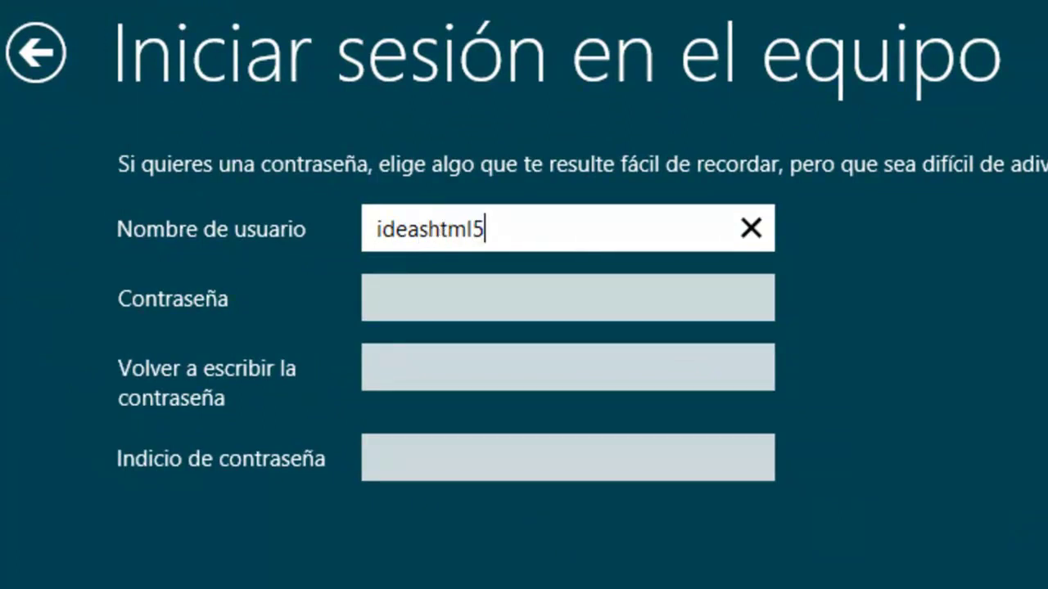
pyautogui.press('Tab')
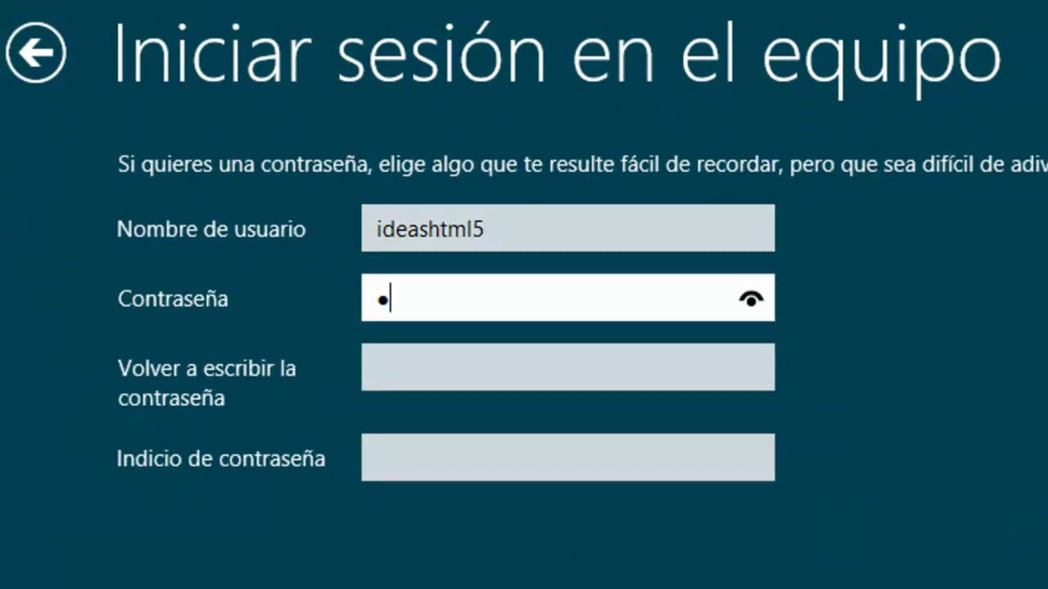
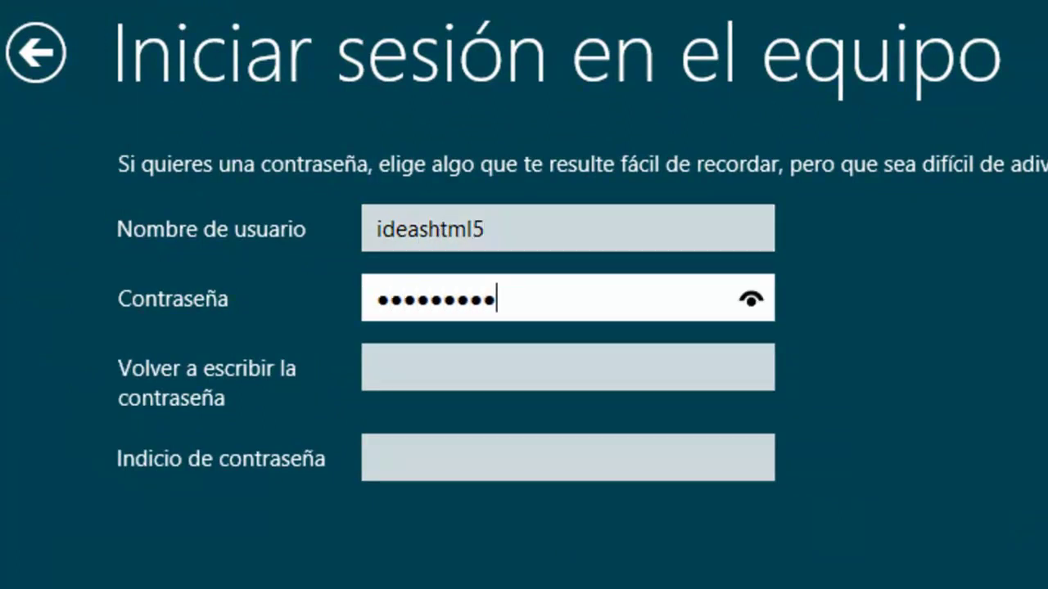
pyautogui.press('Tab')
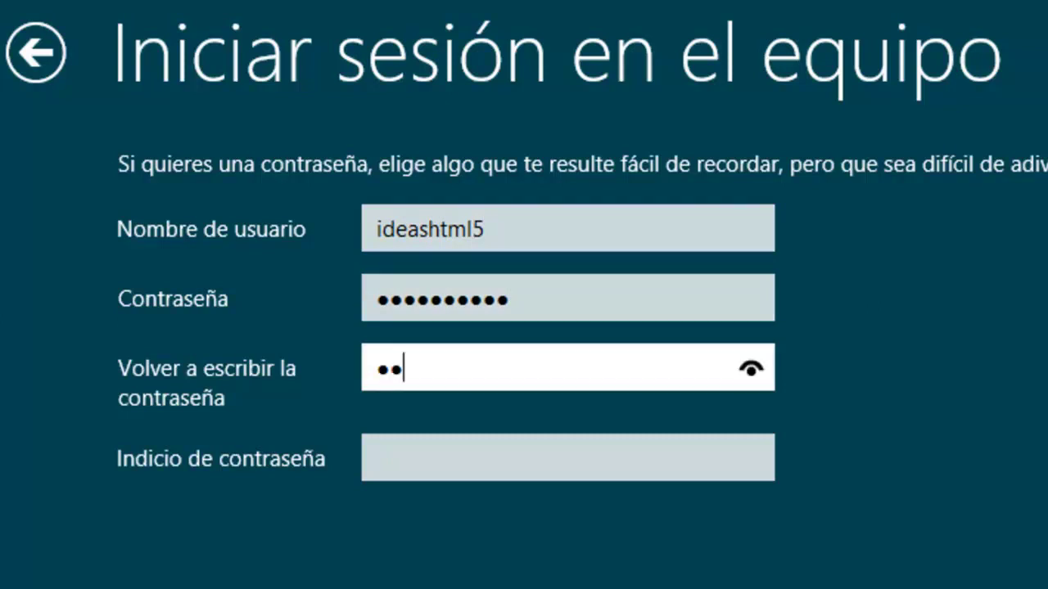
pyautogui.press('Tab')
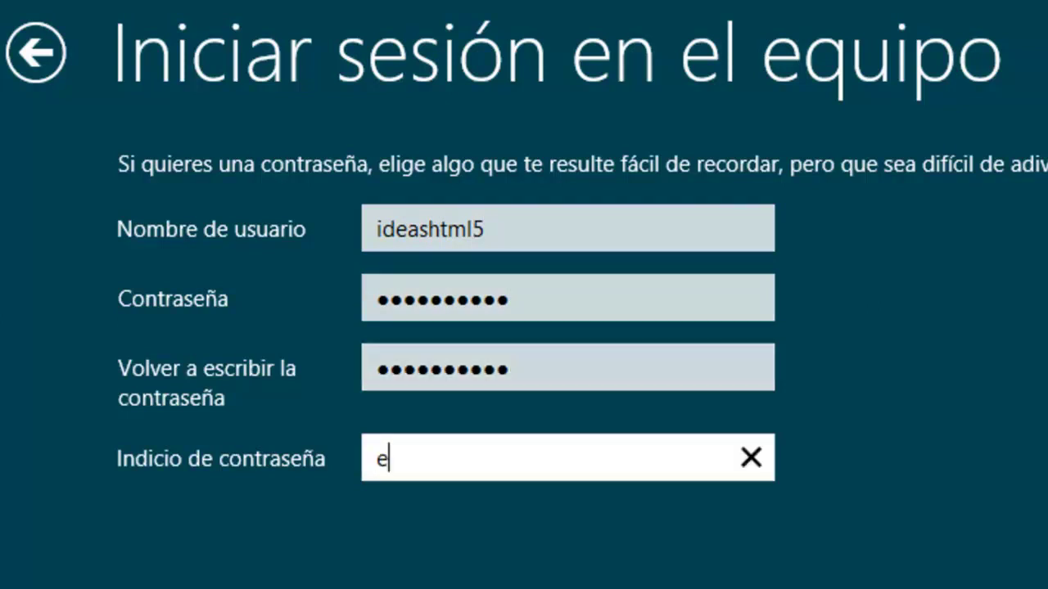
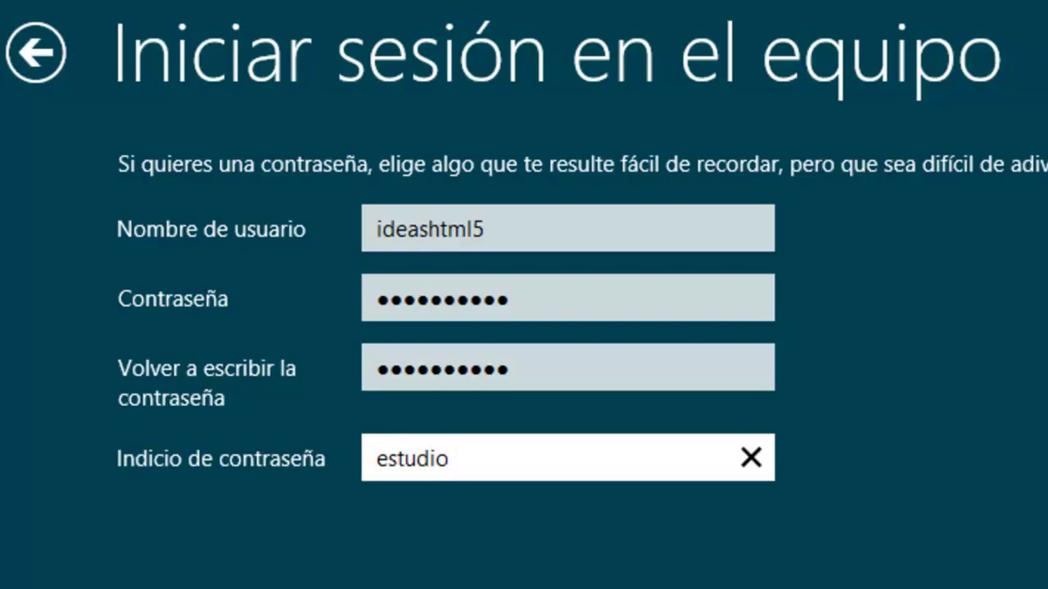
pyautogui.press('Return')
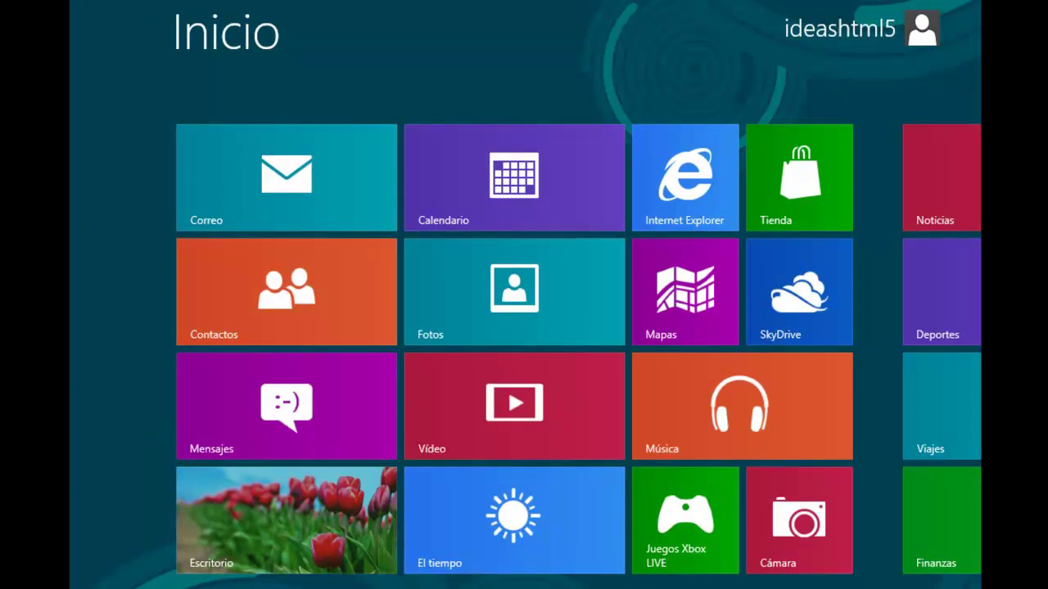
# From the desktop's Personalizar settings, enable the Equipo, user files, Red and Panel de control desktop icons.
pyautogui.scroll(-3, 523, 352)
pyautogui.scroll(3, 524, 352)
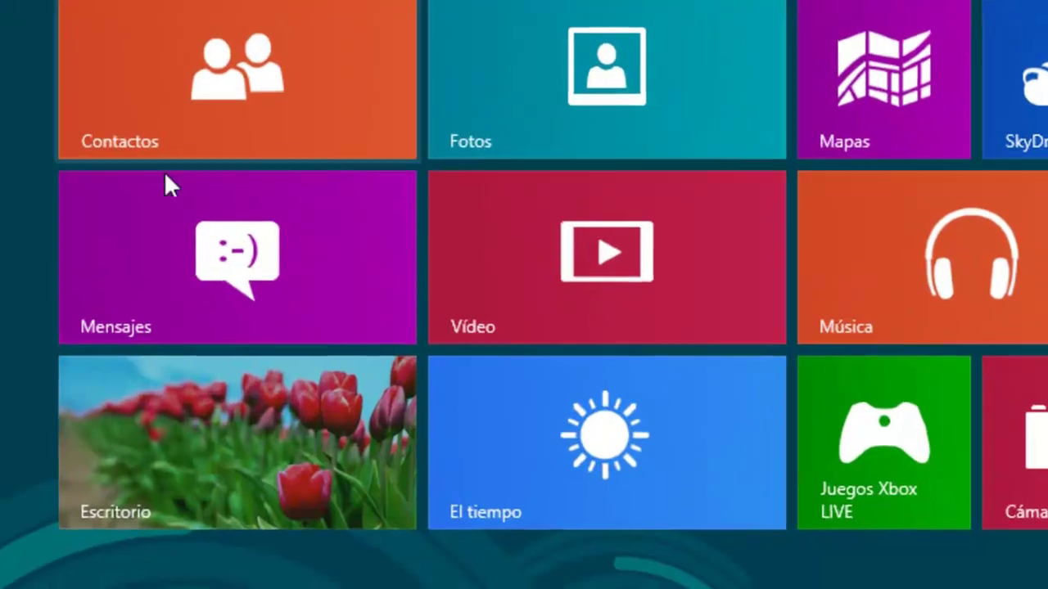
pyautogui.click(227, 474)
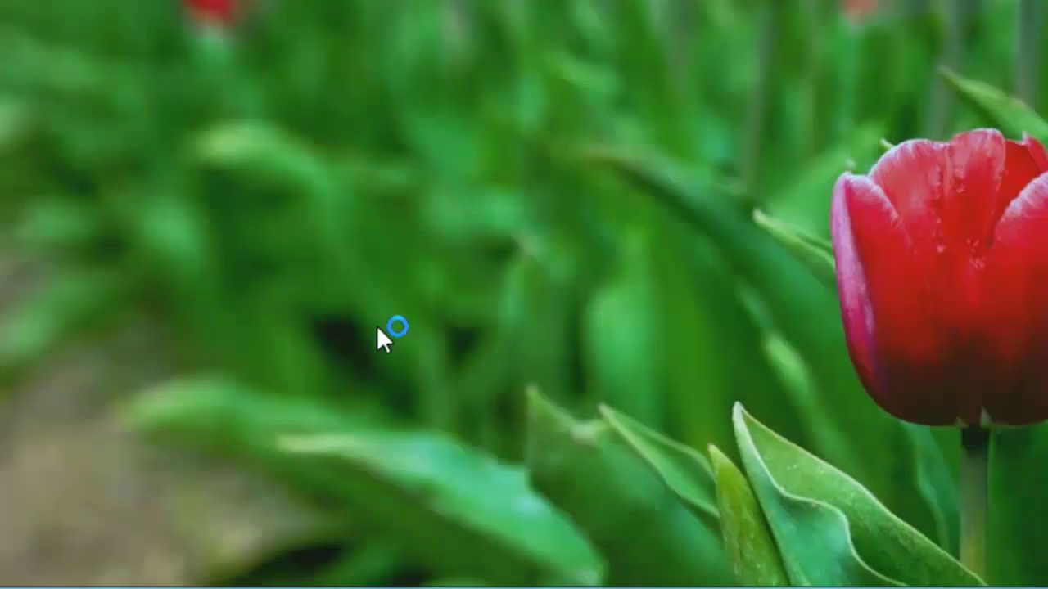
pyautogui.rightClick(401, 88)
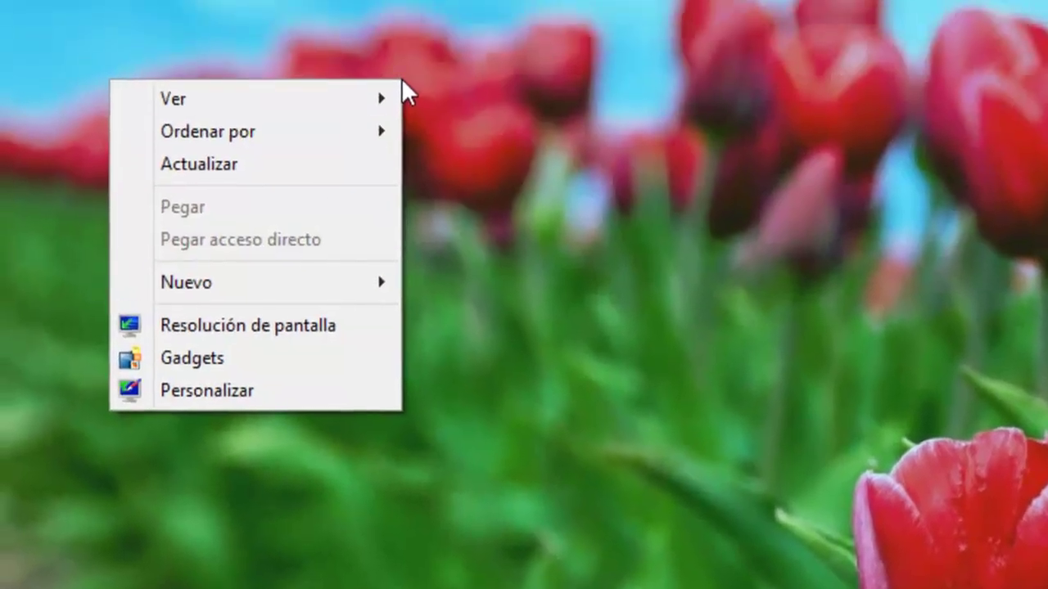
pyautogui.click(223, 397)
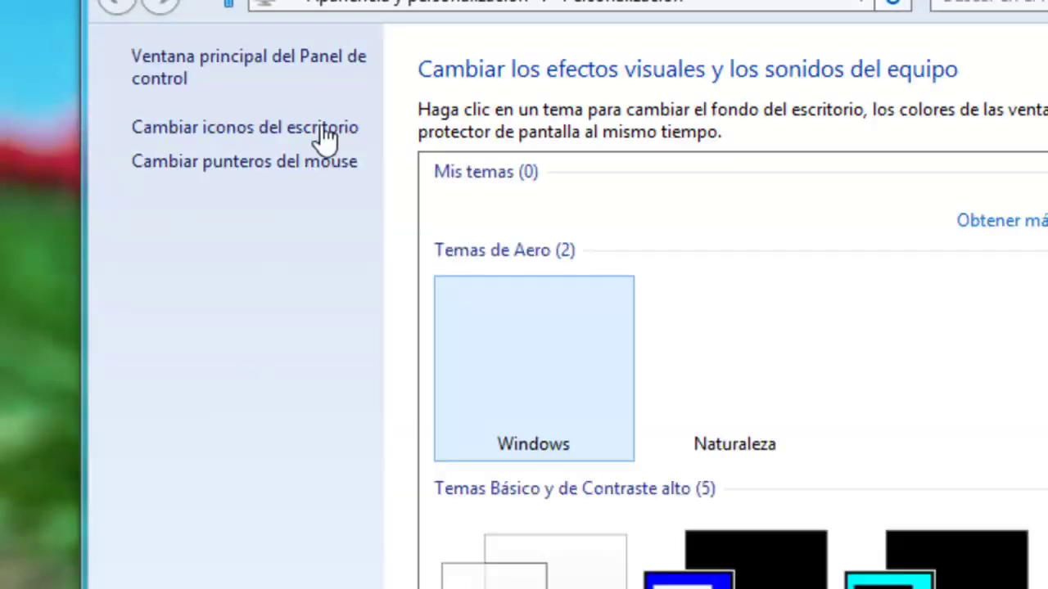
pyautogui.click(228, 129)
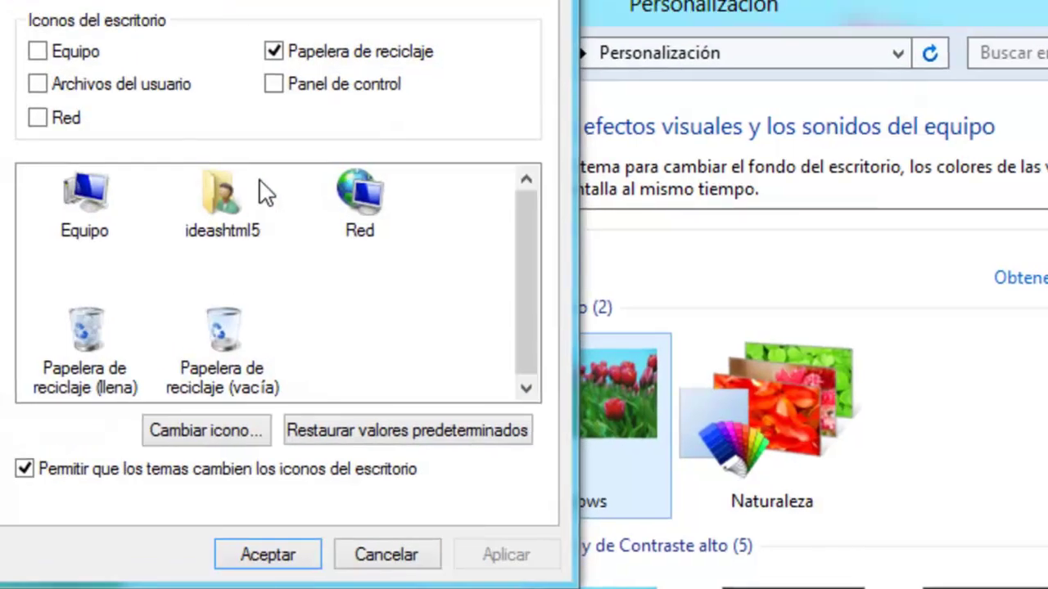
pyautogui.click(101, 149)
pyautogui.click(141, 181)
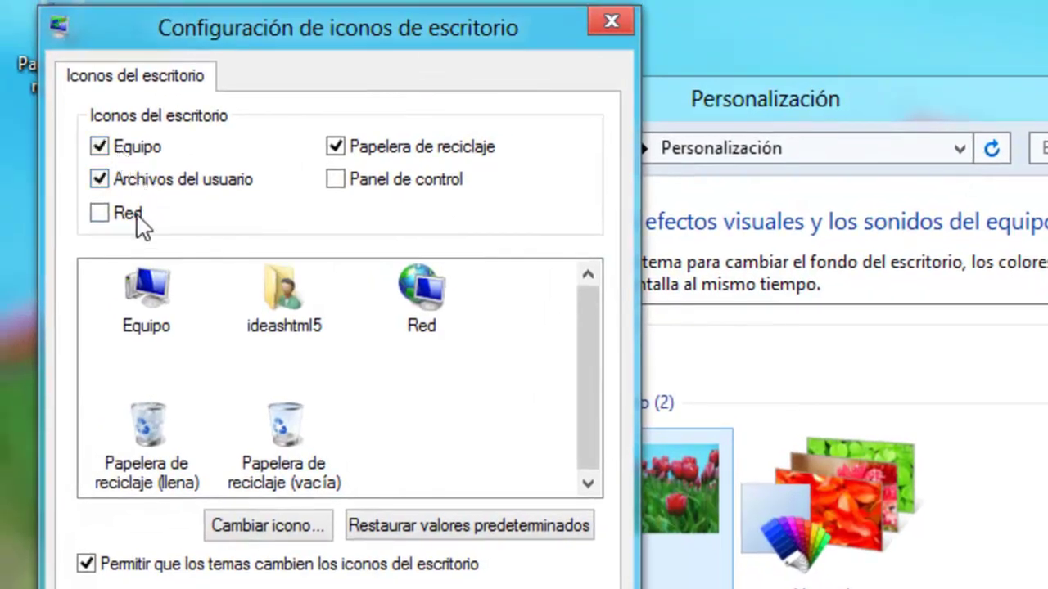
pyautogui.click(409, 180)
pyautogui.press('Return')
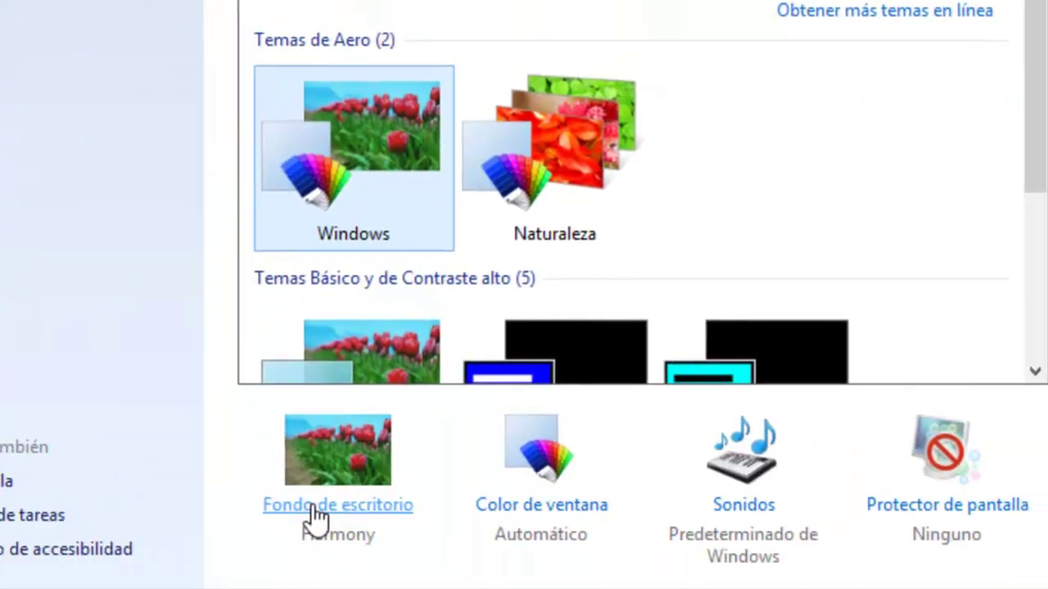
# Set the desktop background to a dark blue solid colour and save it.
pyautogui.click(315, 505)
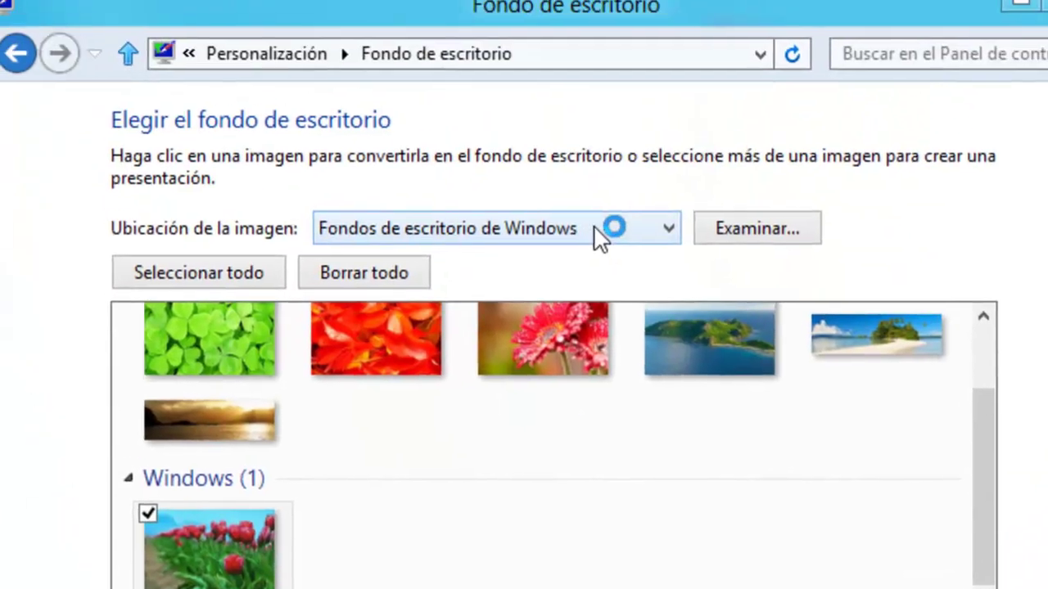
pyautogui.click(595, 233)
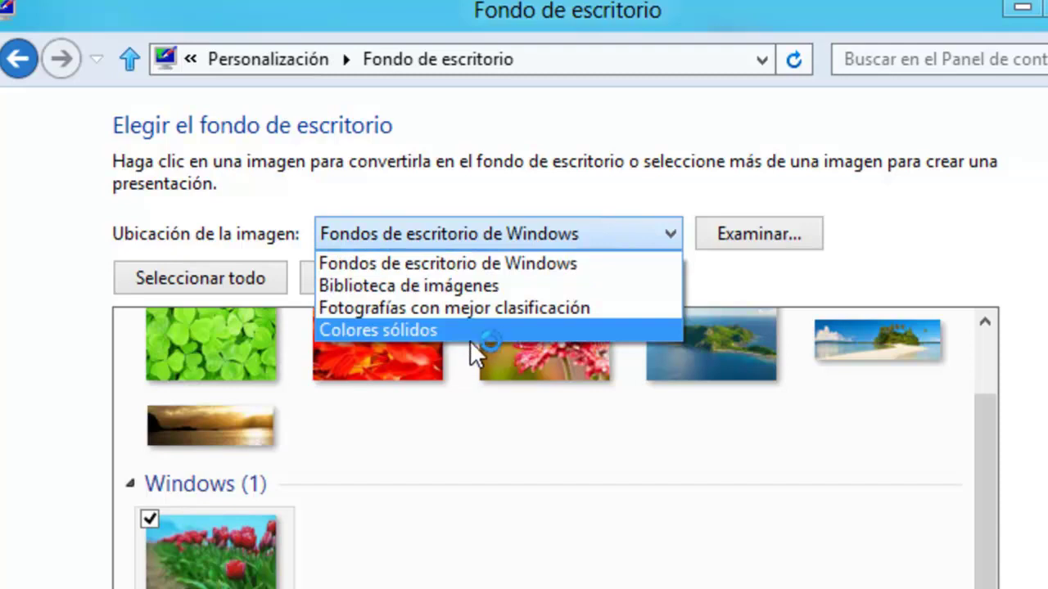
pyautogui.click(470, 332)
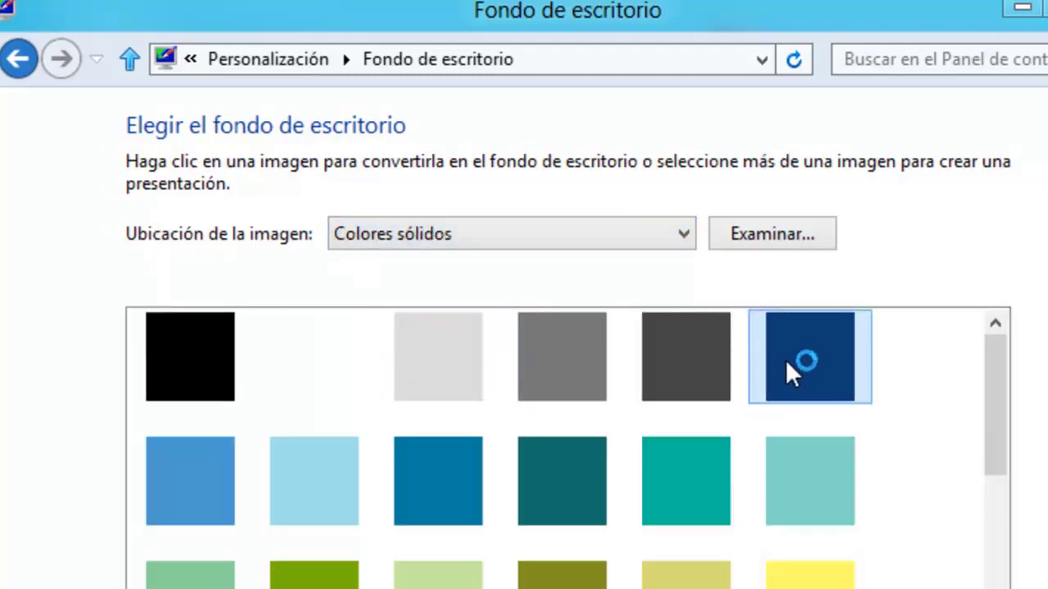
pyautogui.hotkey('alt', 'Left')
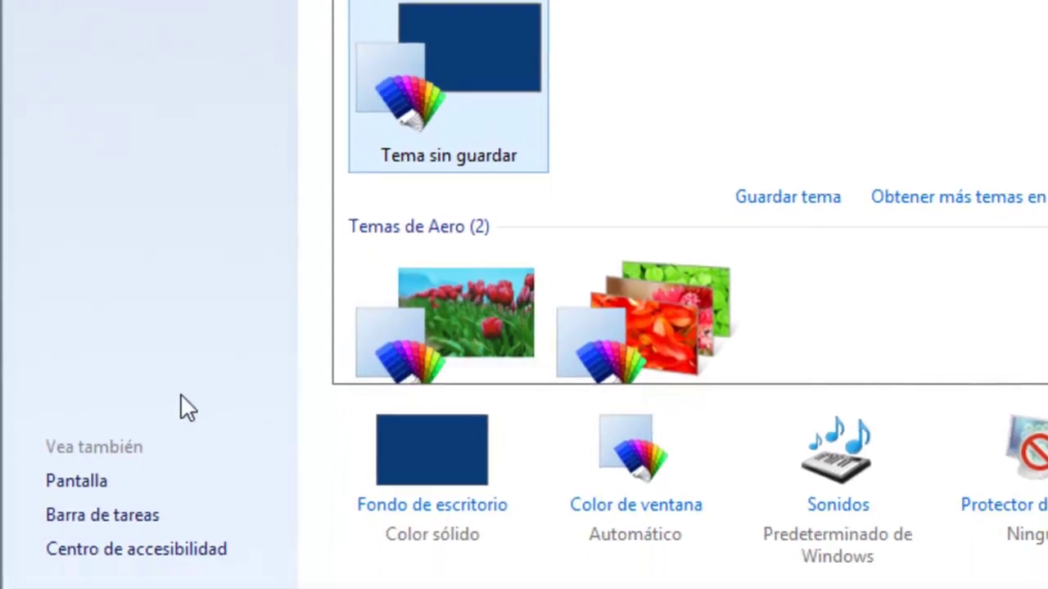
# Change the screen resolution to 1366 × 768, apply it and keep the changes.
pyautogui.click(88, 483)
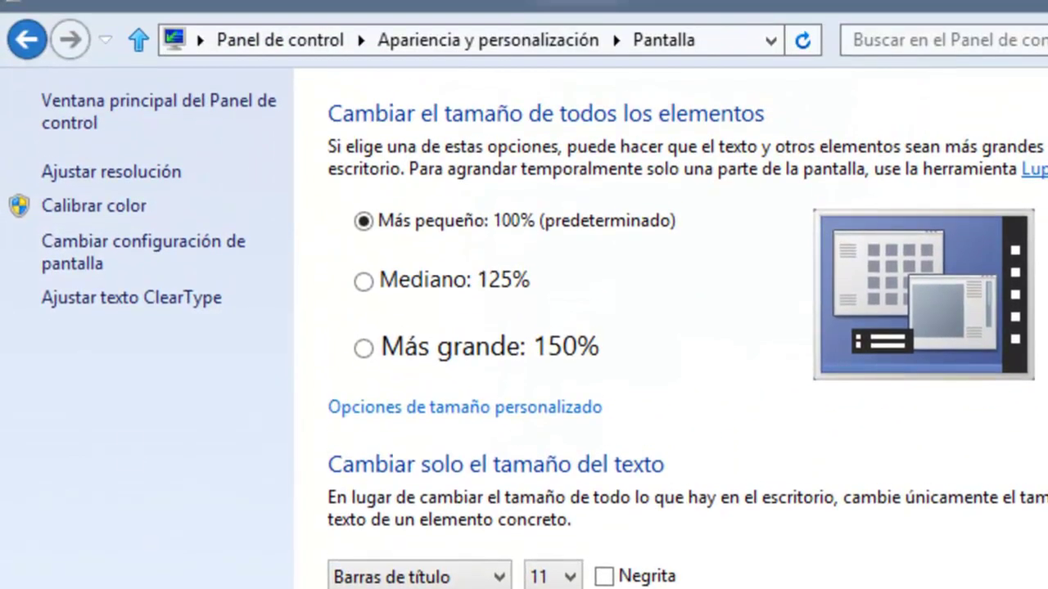
pyautogui.click(123, 241)
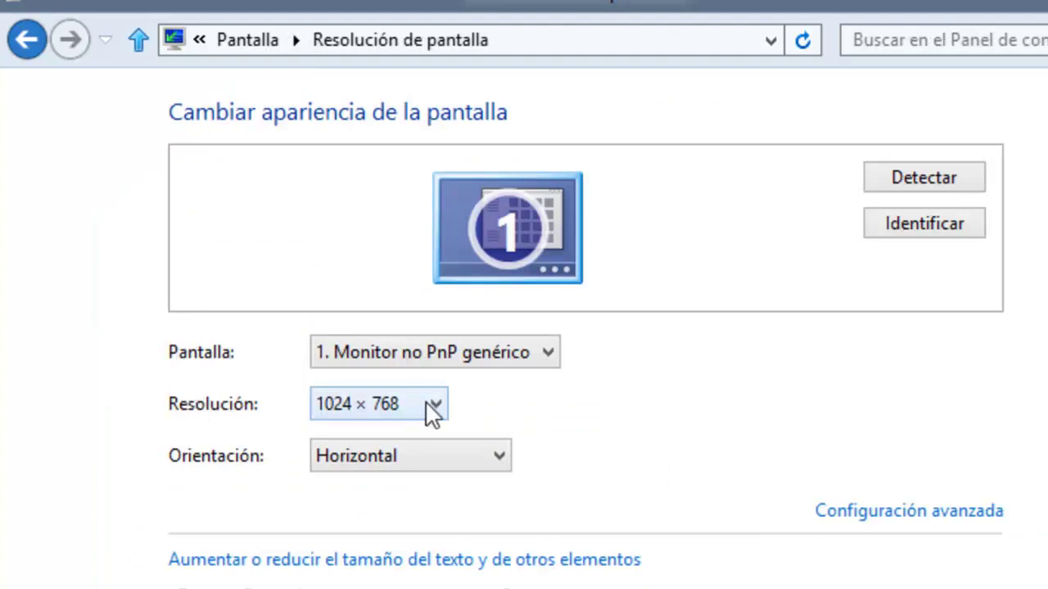
pyautogui.click(433, 413)
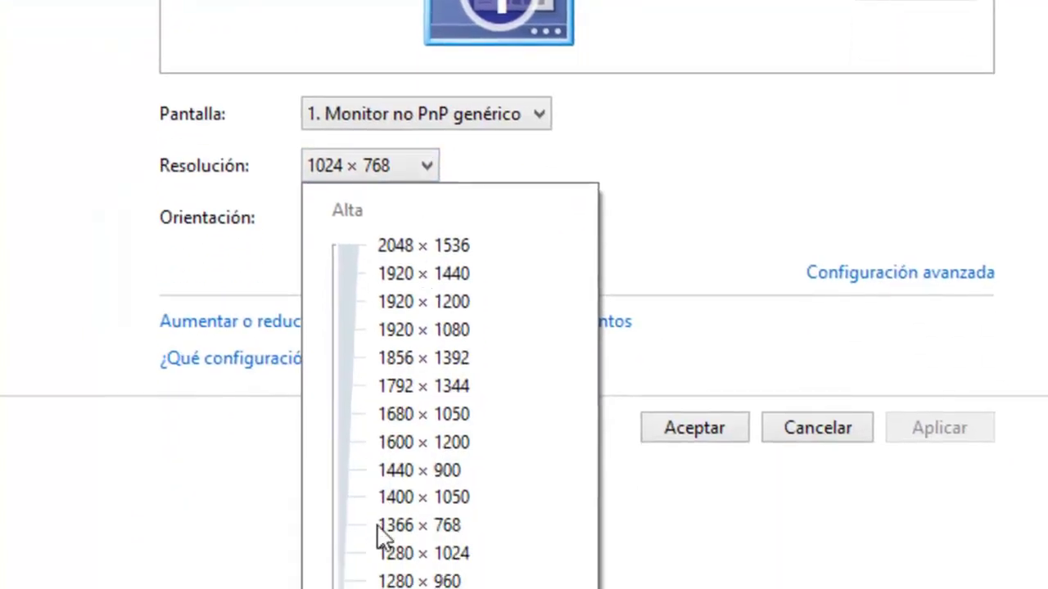
pyautogui.click(379, 530)
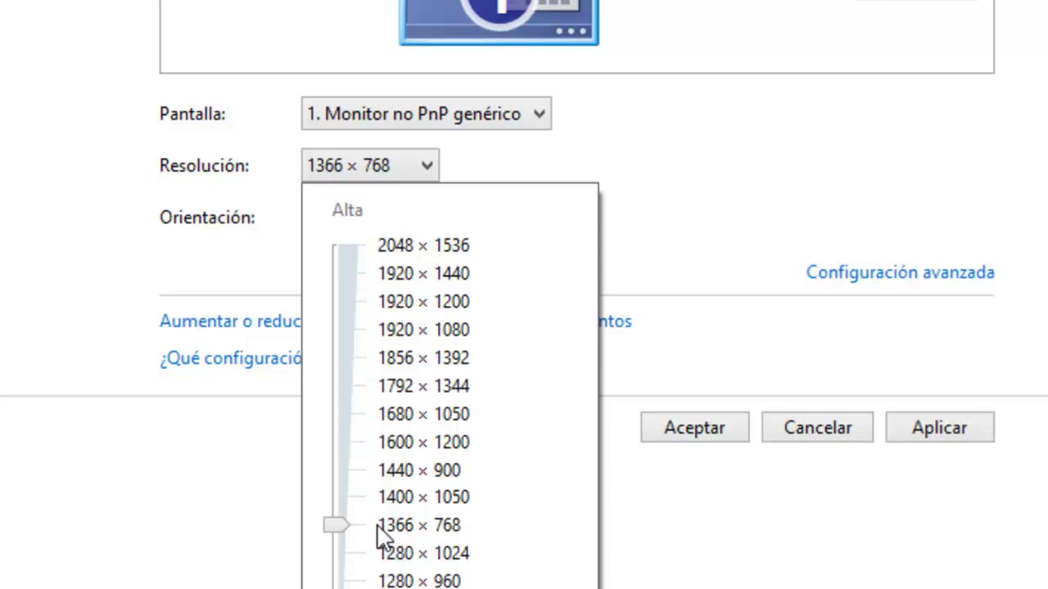
pyautogui.click(968, 424)
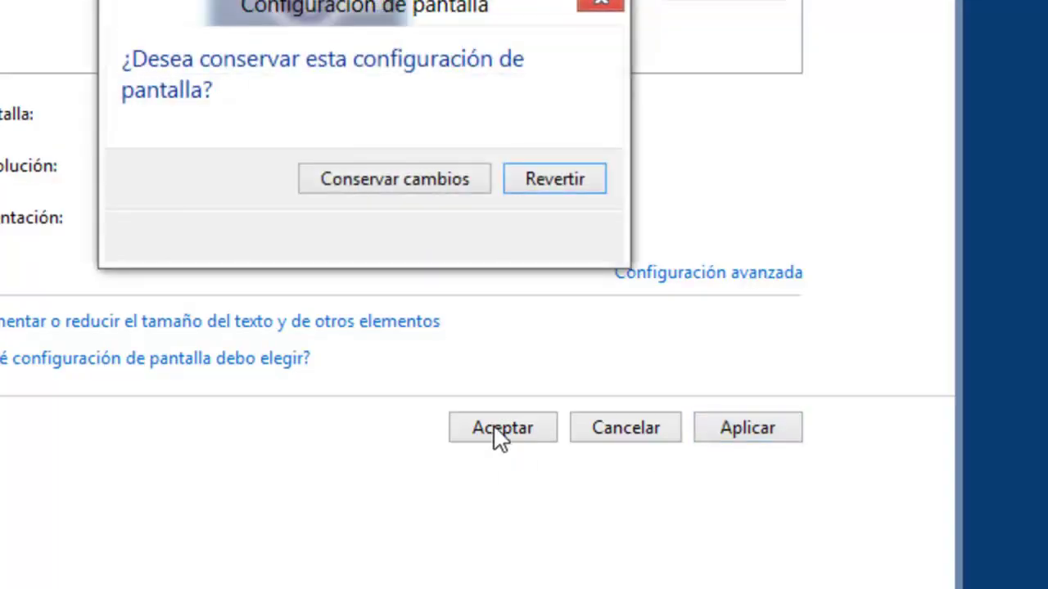
pyautogui.click(398, 165)
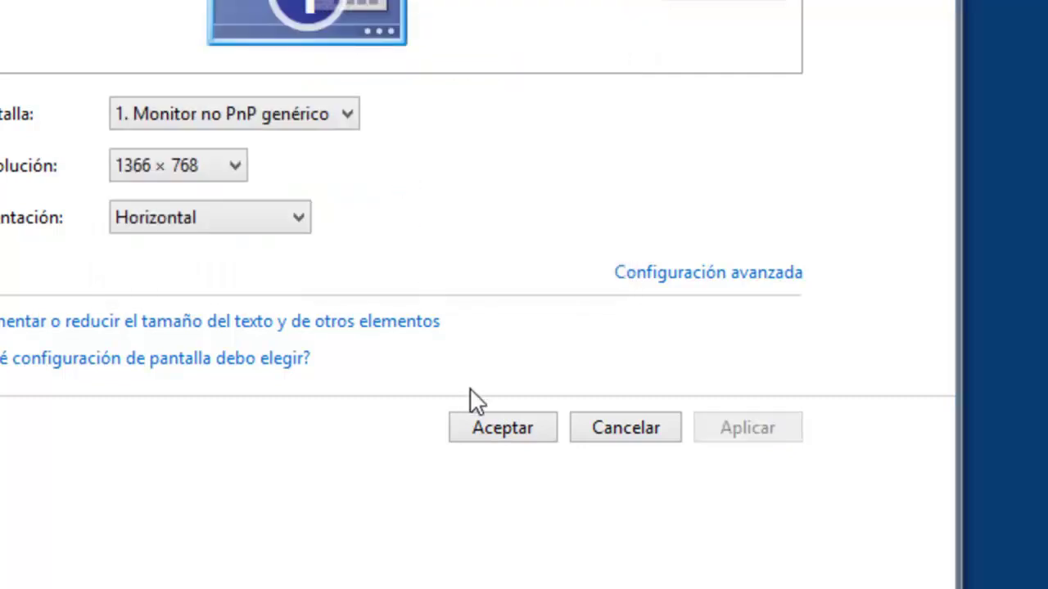
pyautogui.click(503, 428)
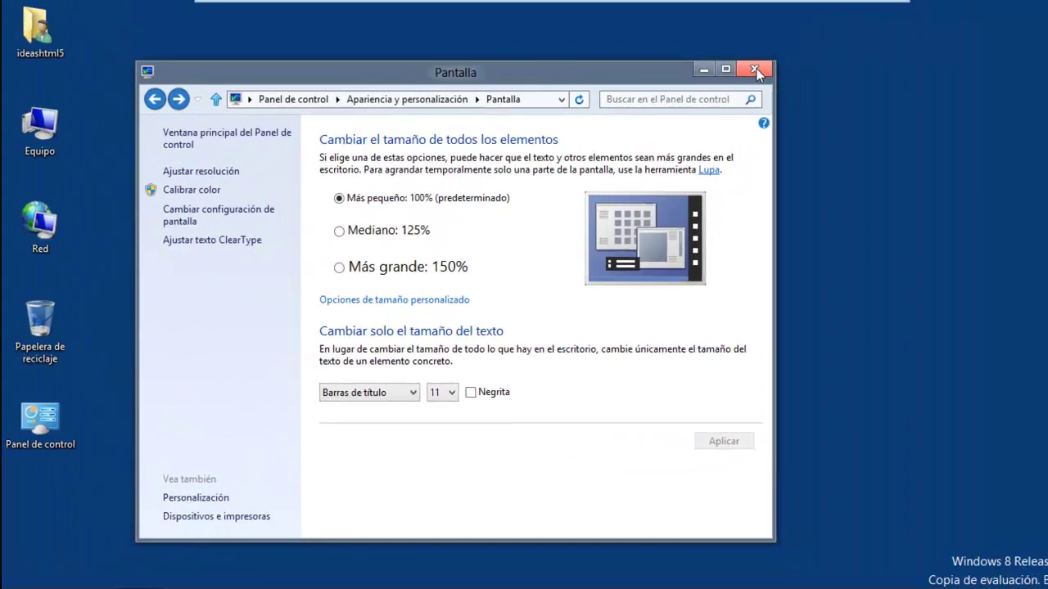
# Close the Pantalla window and switch the desktop view to Iconos pequeños.
pyautogui.click(754, 70)
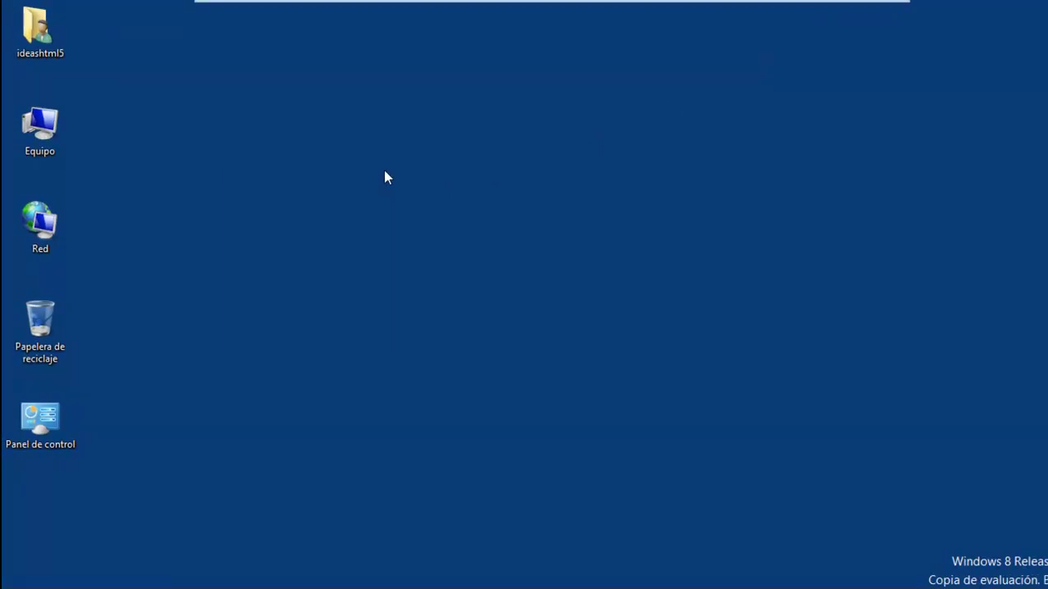
pyautogui.rightClick(386, 172)
pyautogui.moveTo(348, 183)
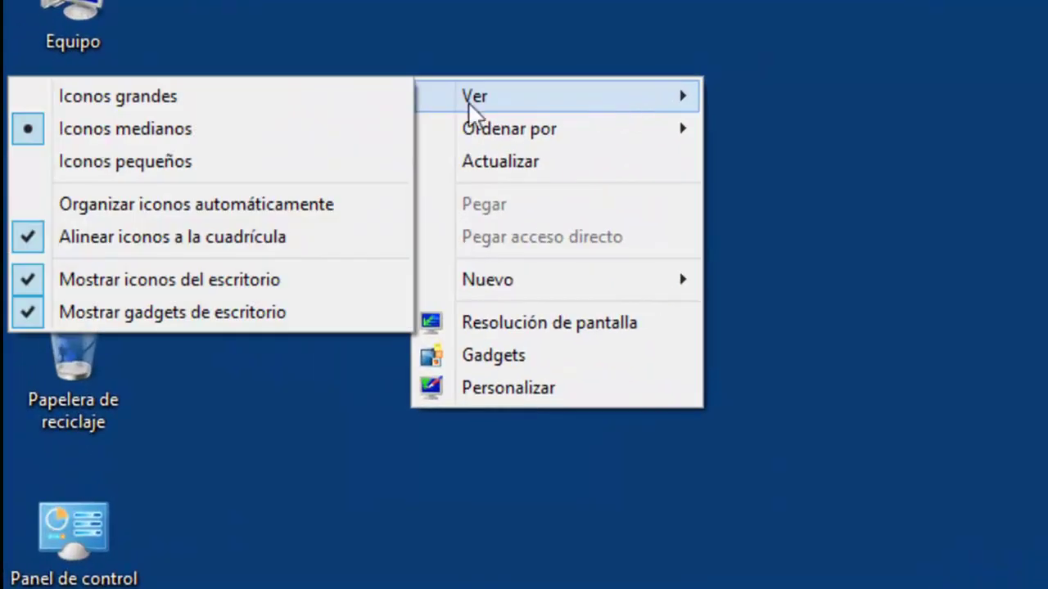
pyautogui.click(214, 176)
pyautogui.moveTo(230, 423); pyautogui.dragTo(98, 0)
pyautogui.click(311, 0)
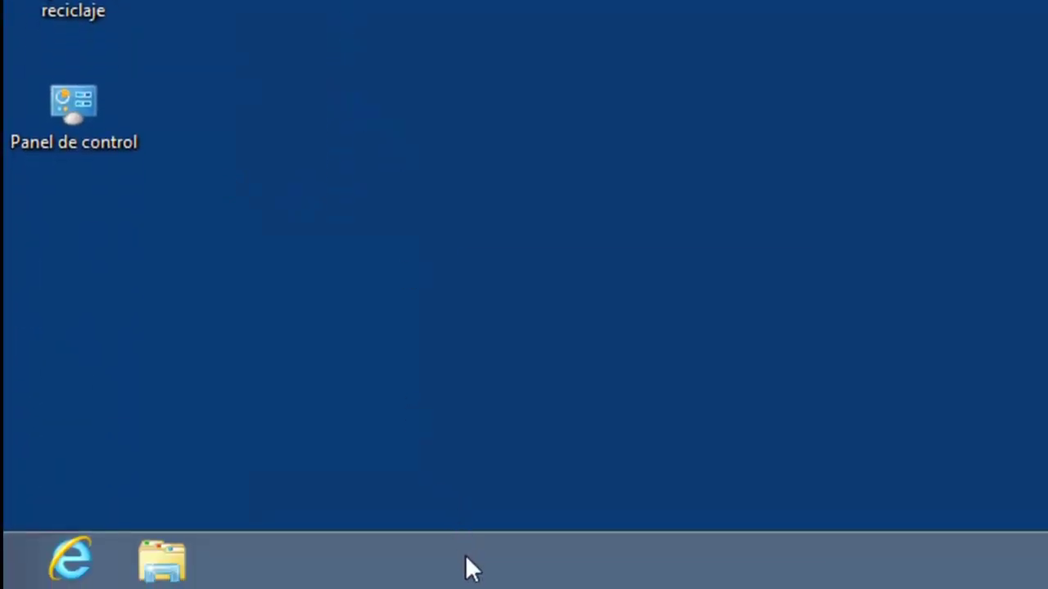
# Turn on Usar botones pequeños in the taskbar properties and confirm.
pyautogui.rightClick(465, 554)
pyautogui.click(563, 540)
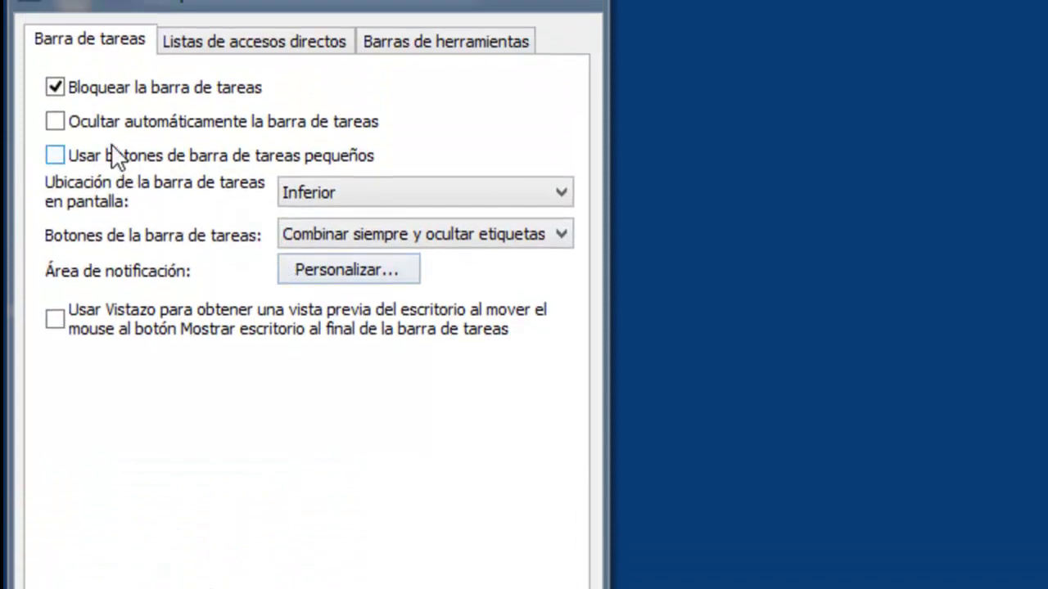
pyautogui.click(114, 150)
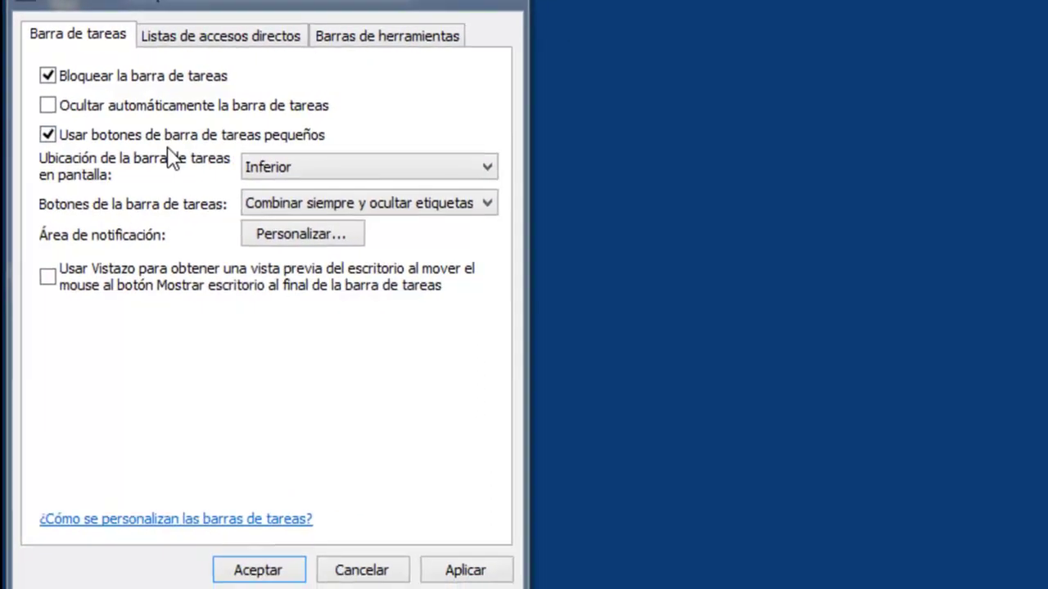
pyautogui.click(458, 573)
pyautogui.click(258, 571)
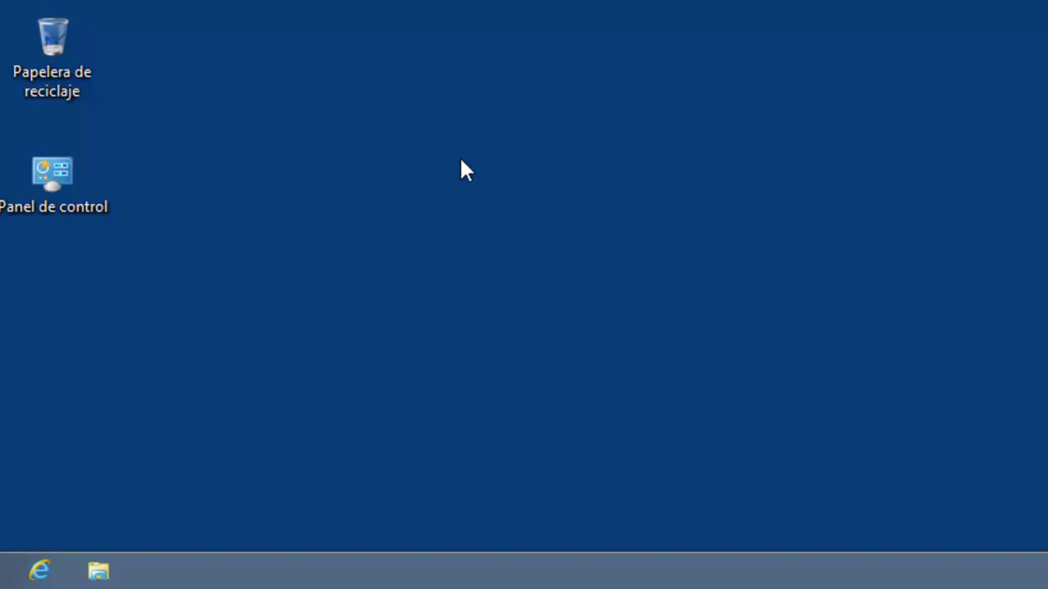
pyautogui.moveTo(219, 7)
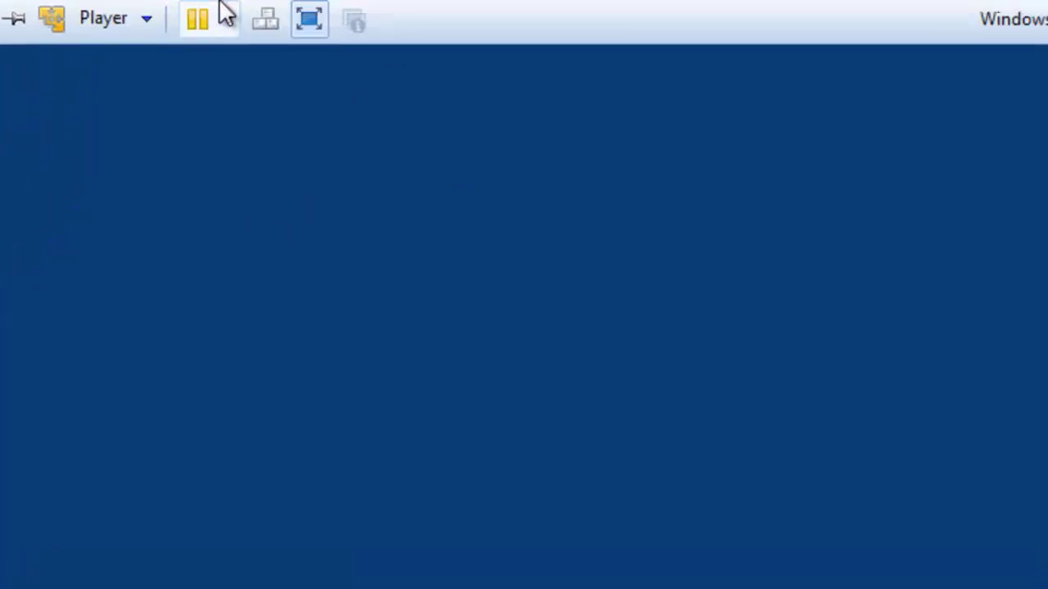
# Start Install VMware Tools from the Player menu and confirm connecting the installer CD.
pyautogui.click(148, 20)
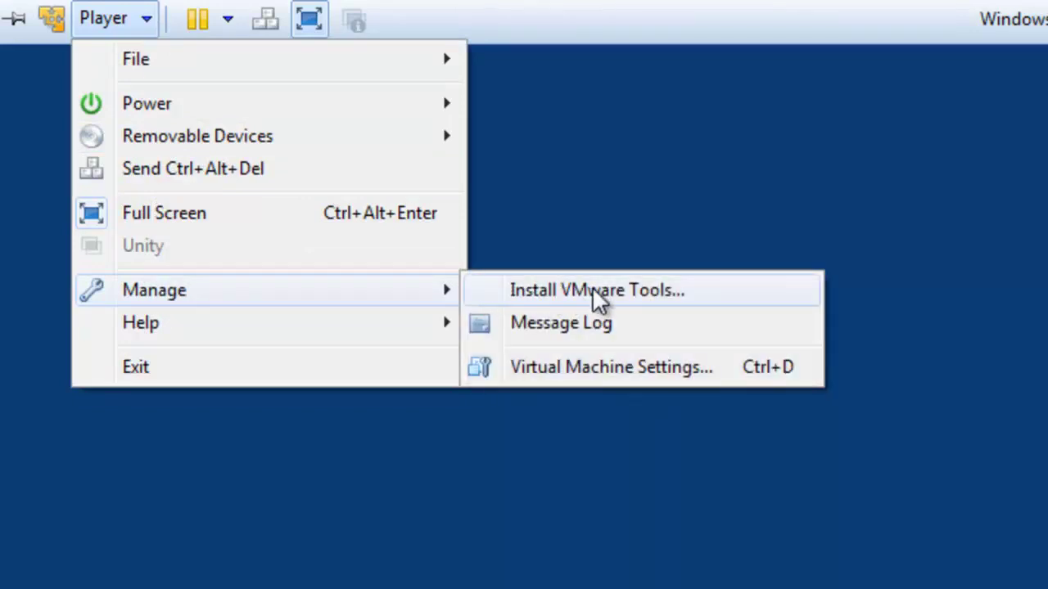
pyautogui.click(638, 288)
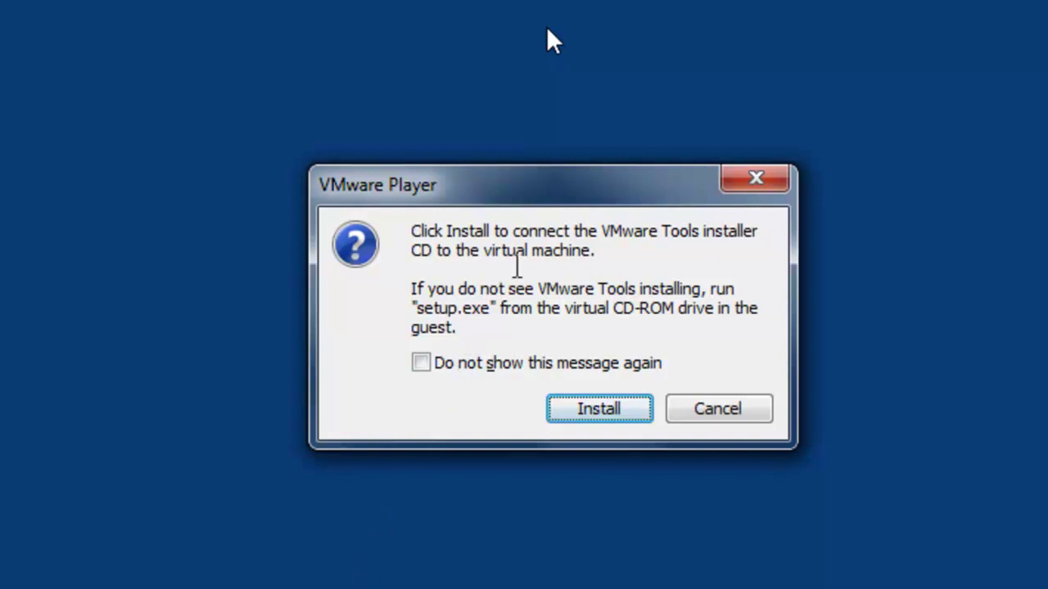
pyautogui.click(590, 420)
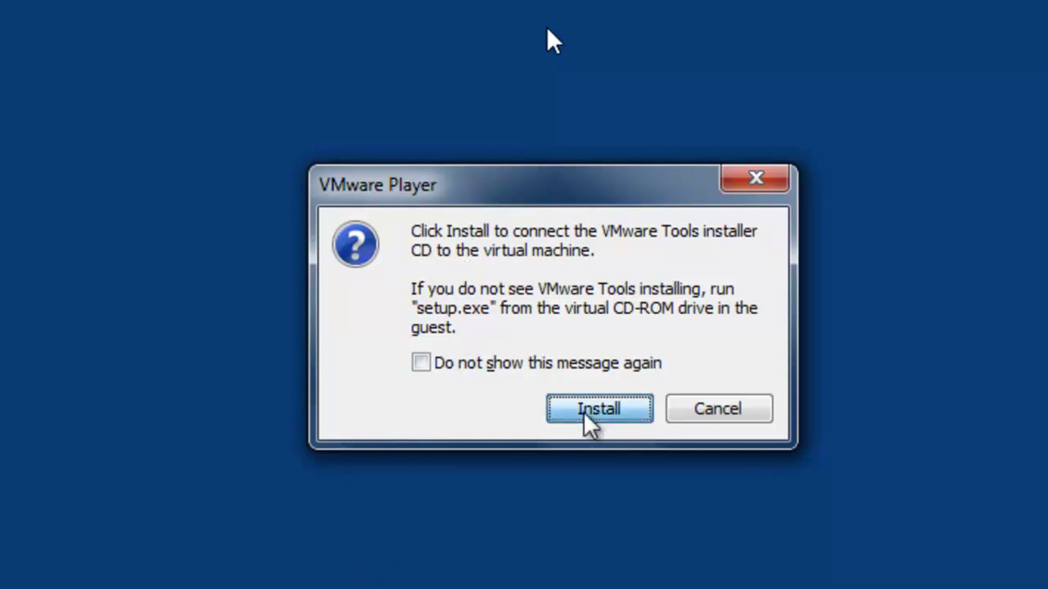
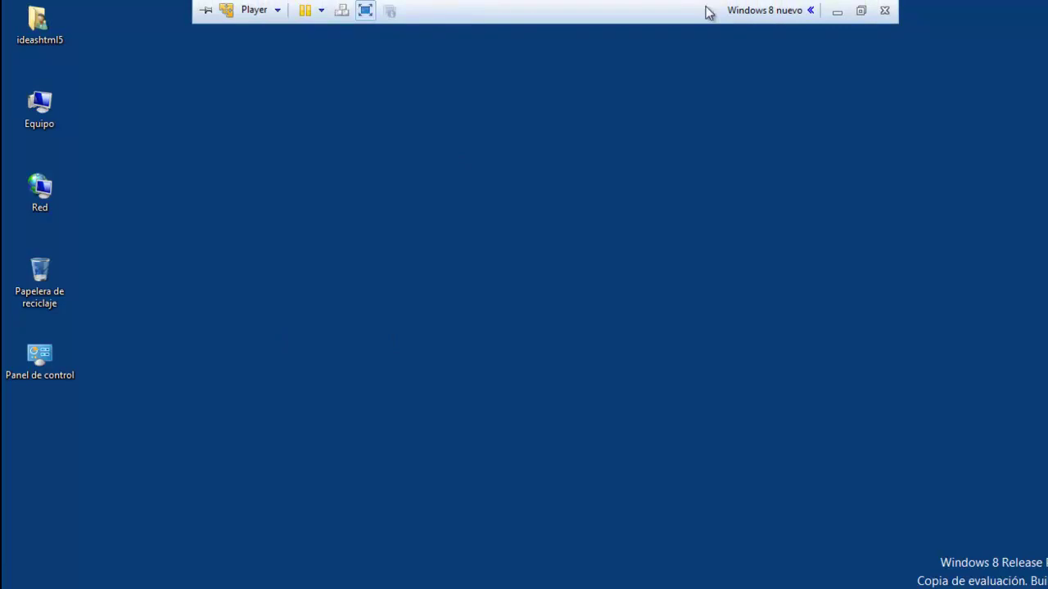
# Open the Player menu over the full-screen VM and browse its File, Power and Removable Devices submenus.
pyautogui.click(278, 11)
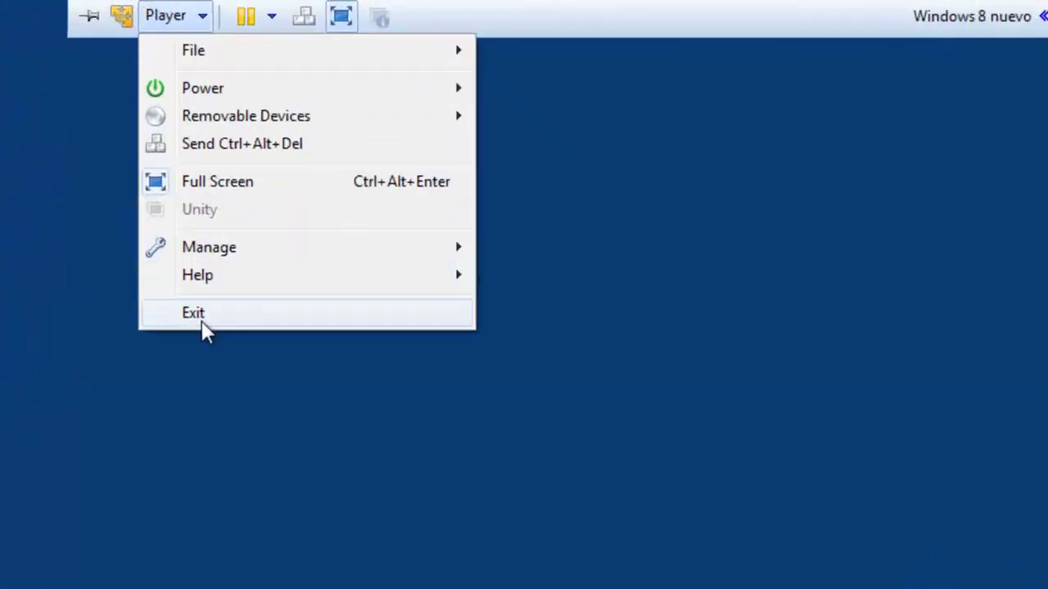
pyautogui.moveTo(269, 38)
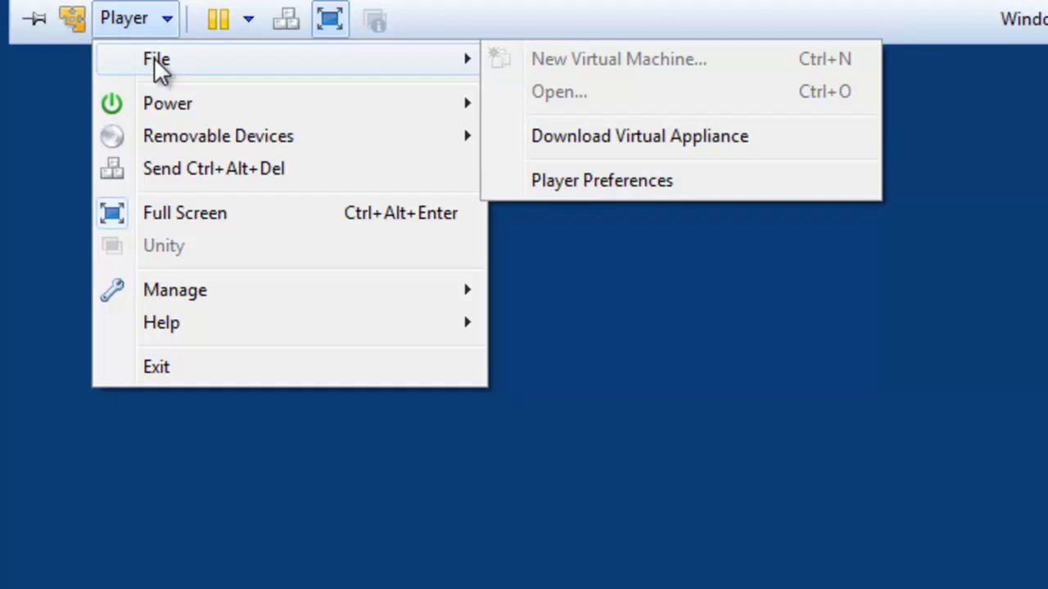
pyautogui.moveTo(169, 107)
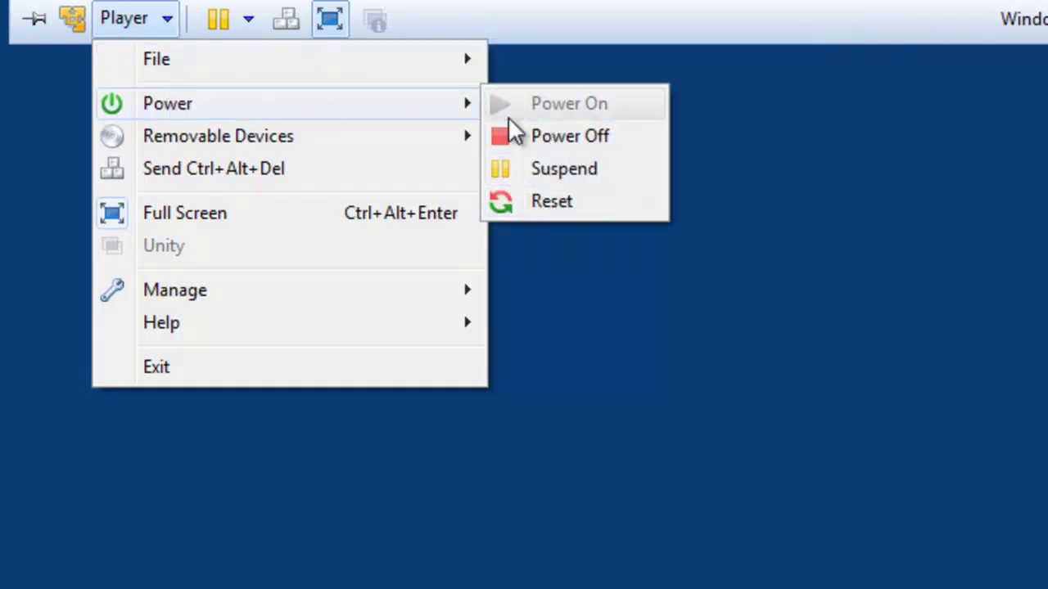
pyautogui.moveTo(142, 139)
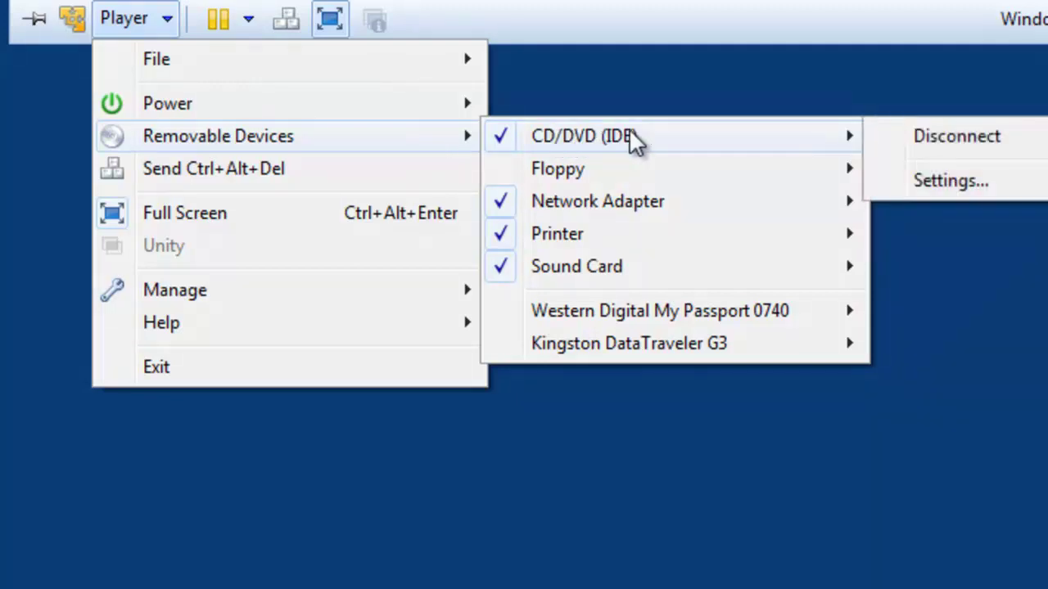
pyautogui.moveTo(583, 318)
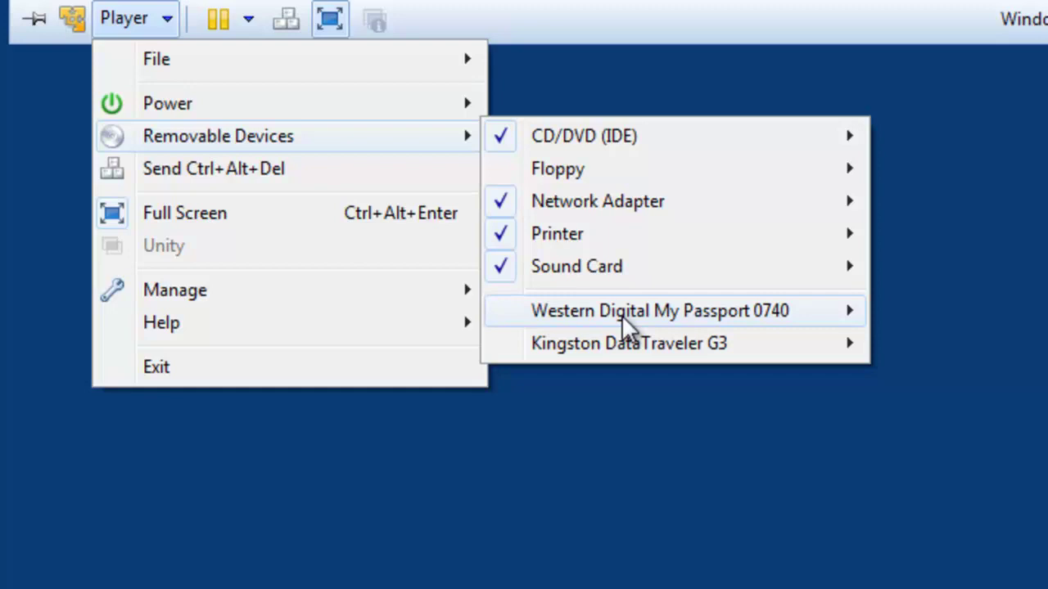
pyautogui.moveTo(659, 312)
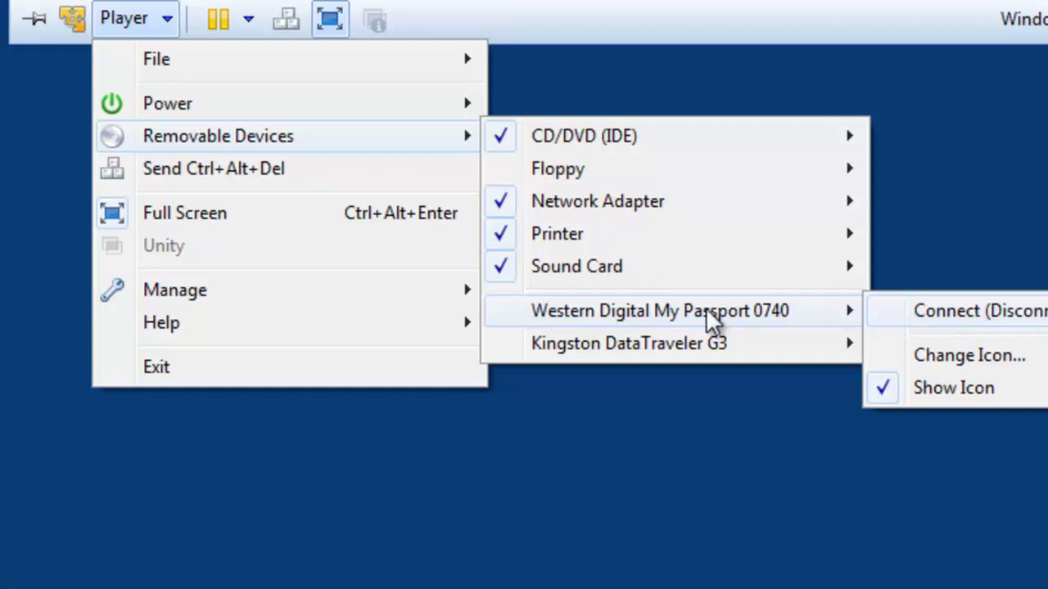
pyautogui.moveTo(307, 299)
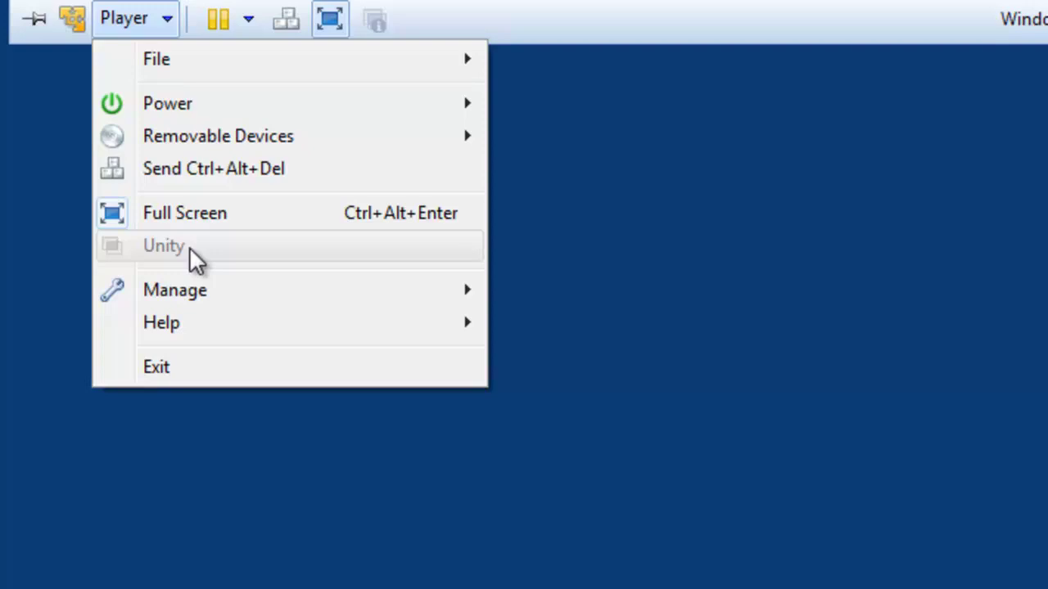
# Look through the Manage and Help submenus, then dismiss the Player menu without choosing anything.
pyautogui.moveTo(207, 290)
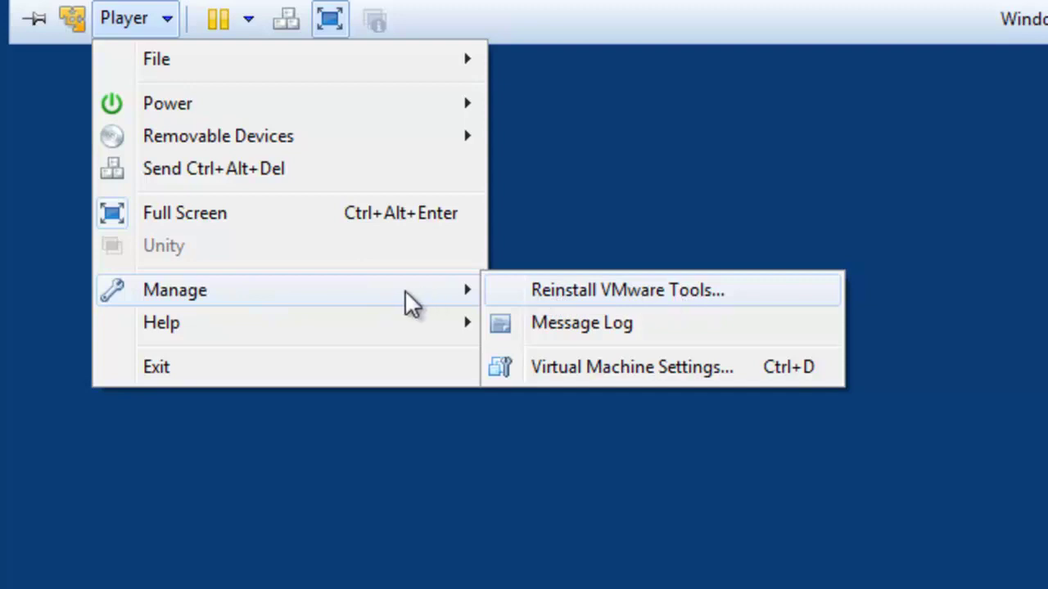
pyautogui.moveTo(362, 327)
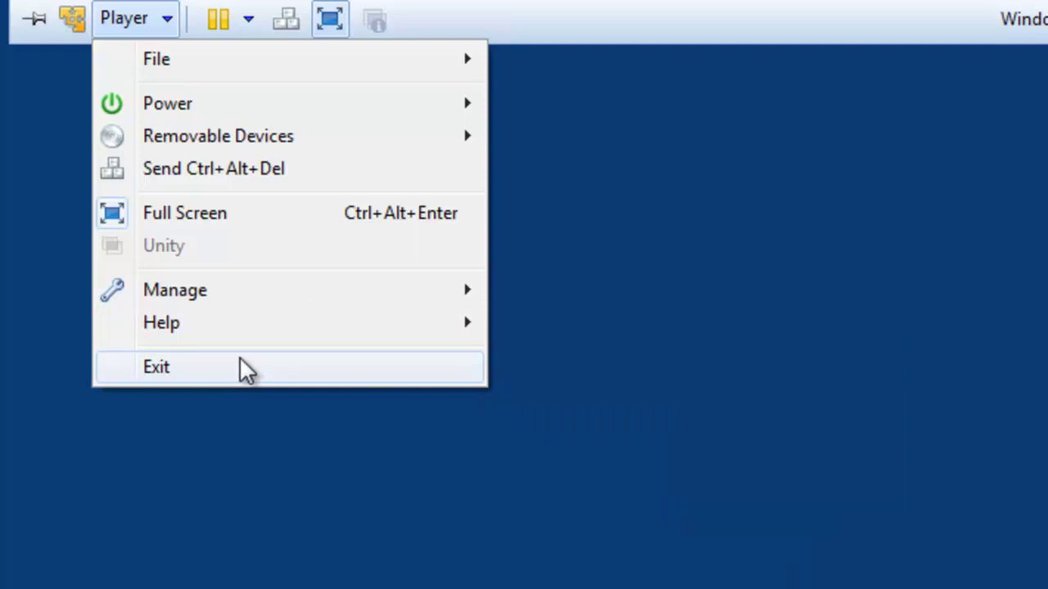
pyautogui.click(665, 347)
pyautogui.moveTo(307, 7)
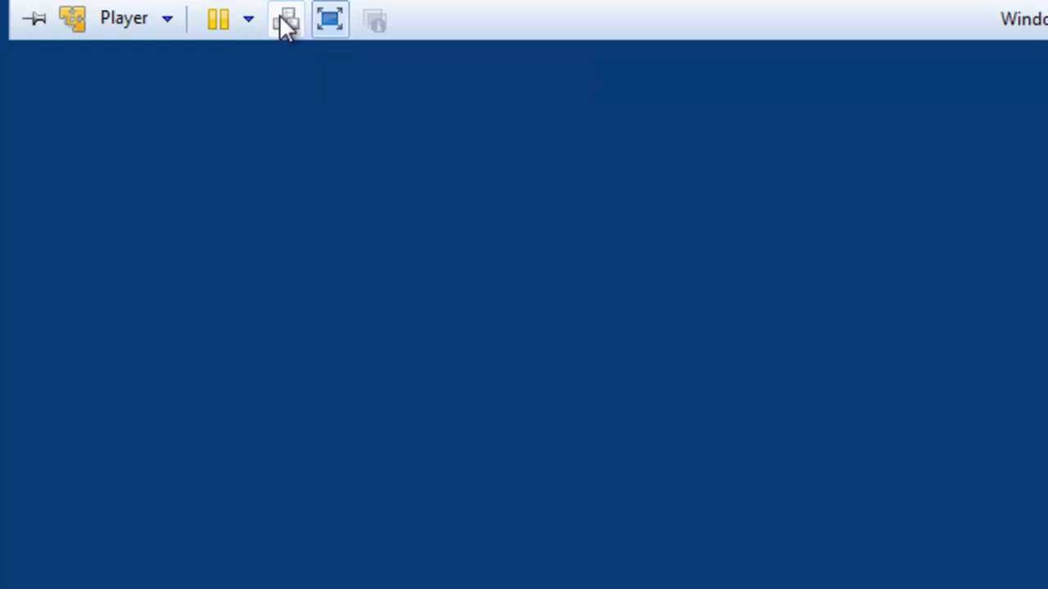
pyautogui.click(286, 27)
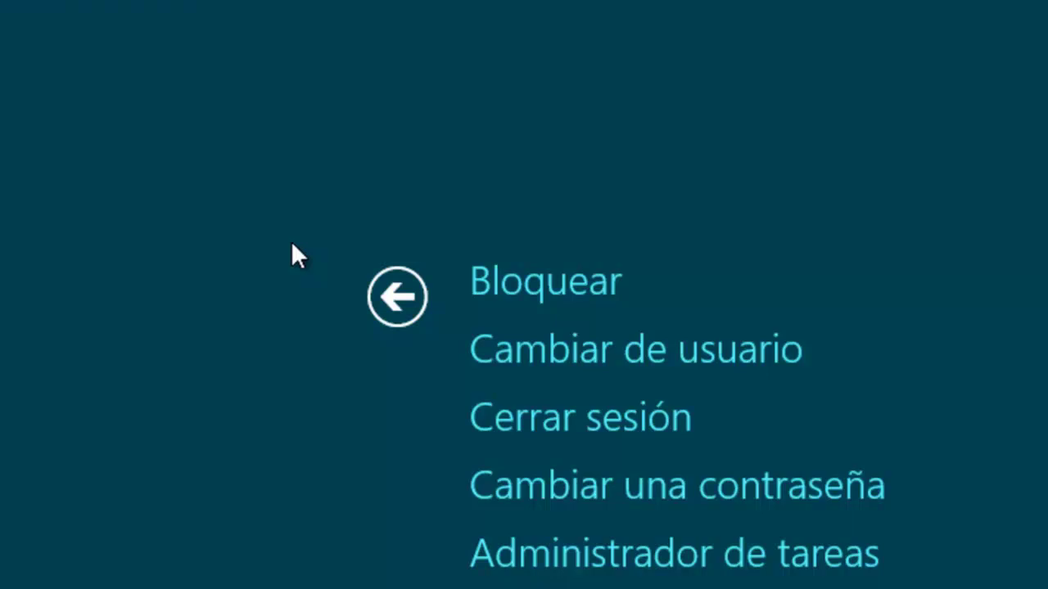
pyautogui.click(396, 295)
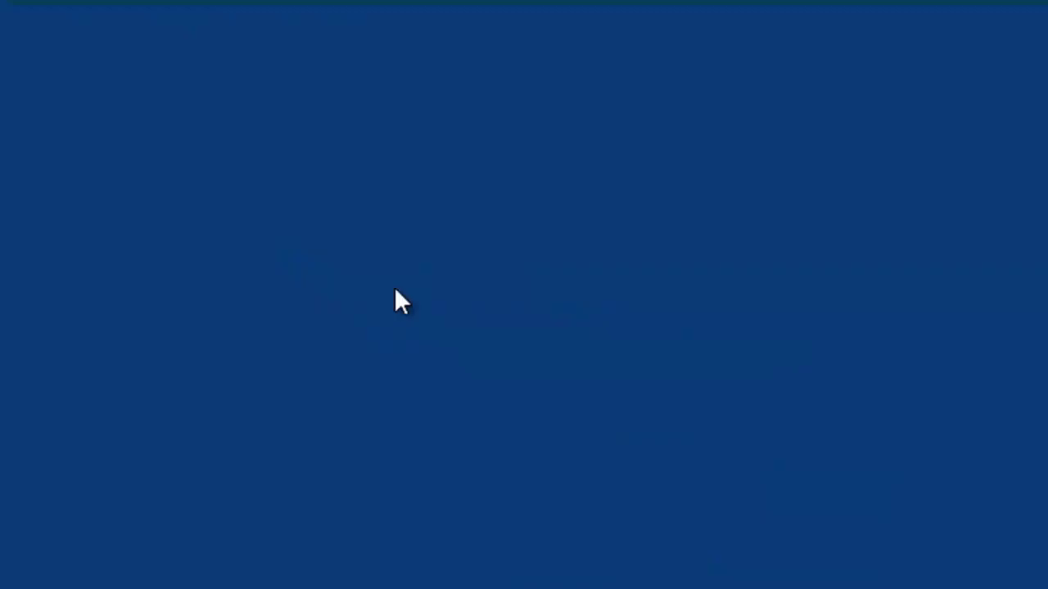
pyautogui.moveTo(344, 3)
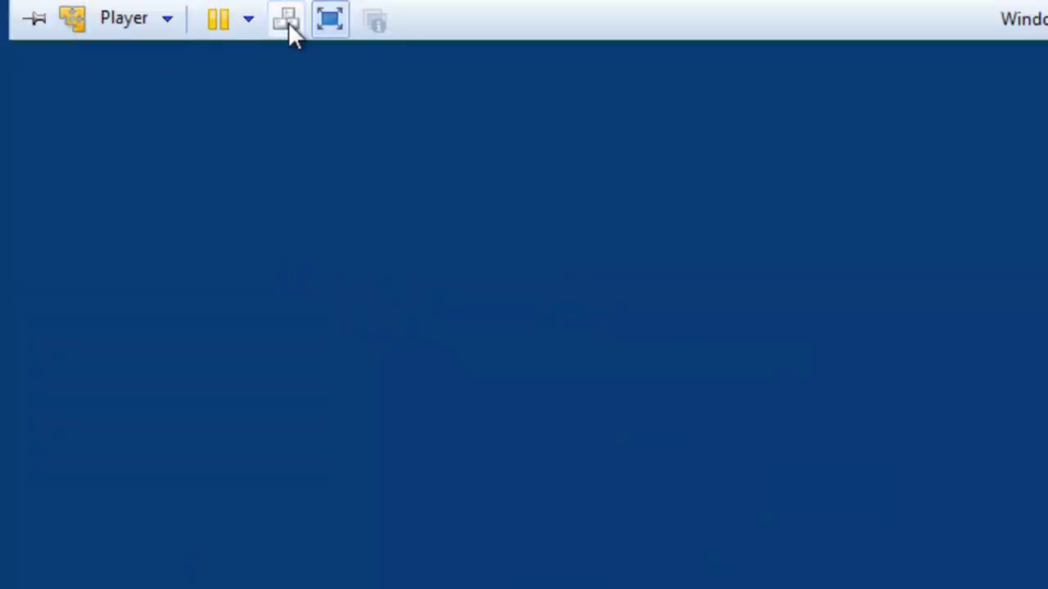
# Exit full screen, then put the Windows 8 nuevo VM into Unity mode with the Unity toolbar button.
pyautogui.click(331, 19)
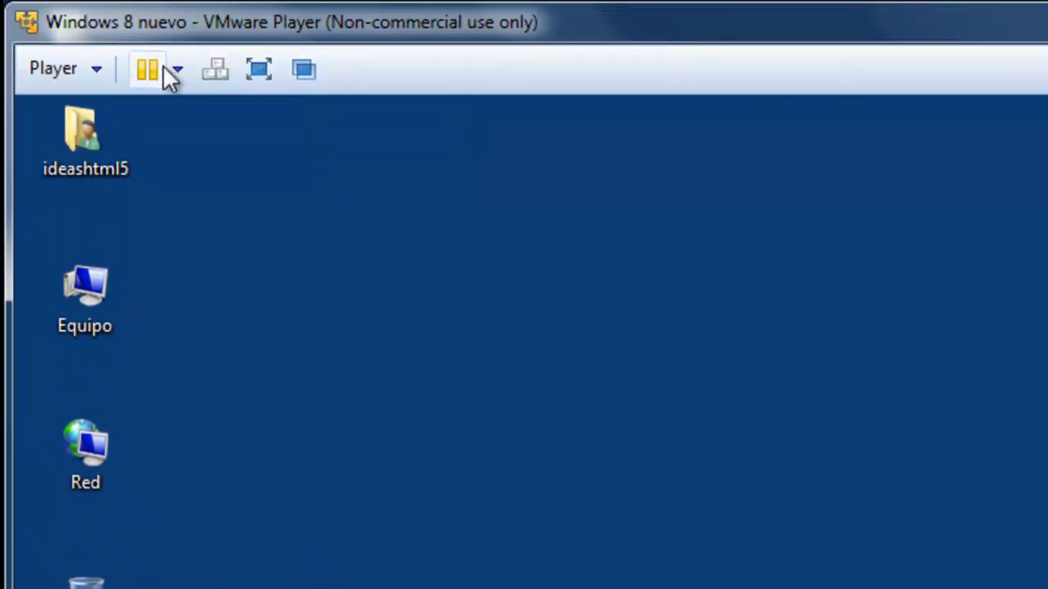
pyautogui.click(97, 69)
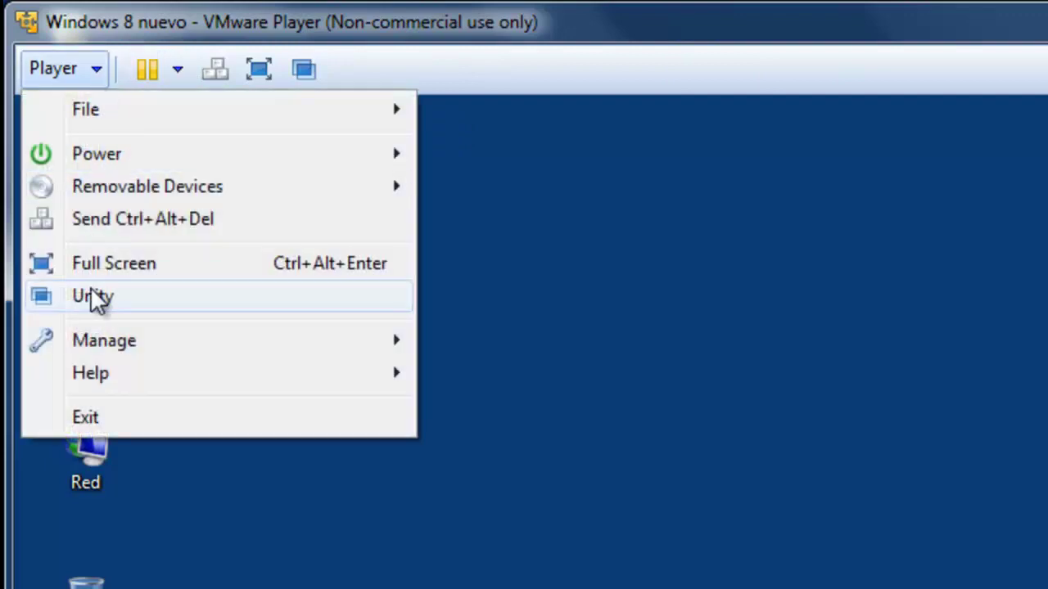
pyautogui.click(141, 297)
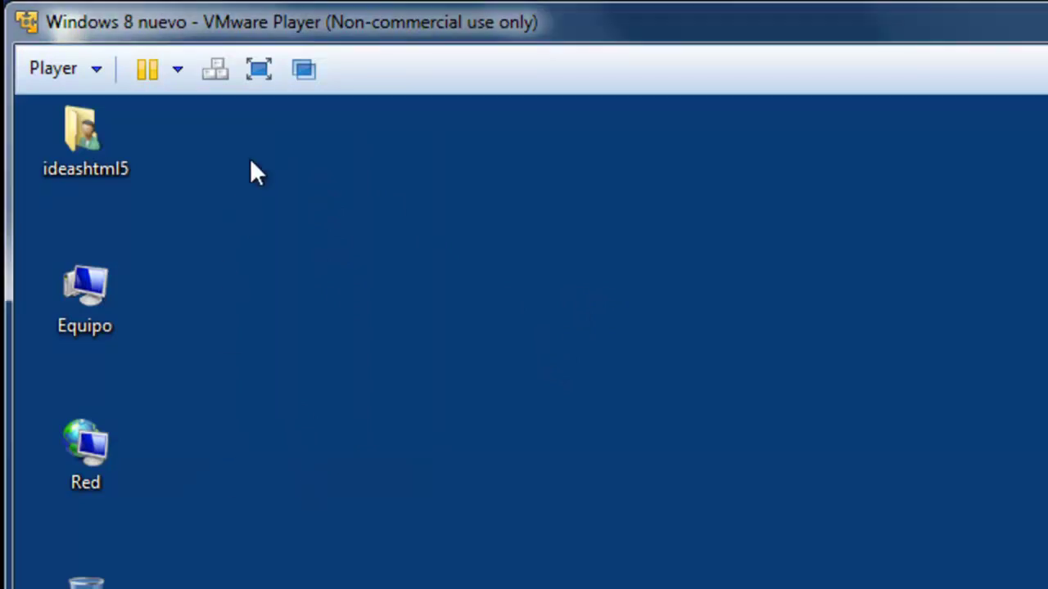
pyautogui.click(303, 68)
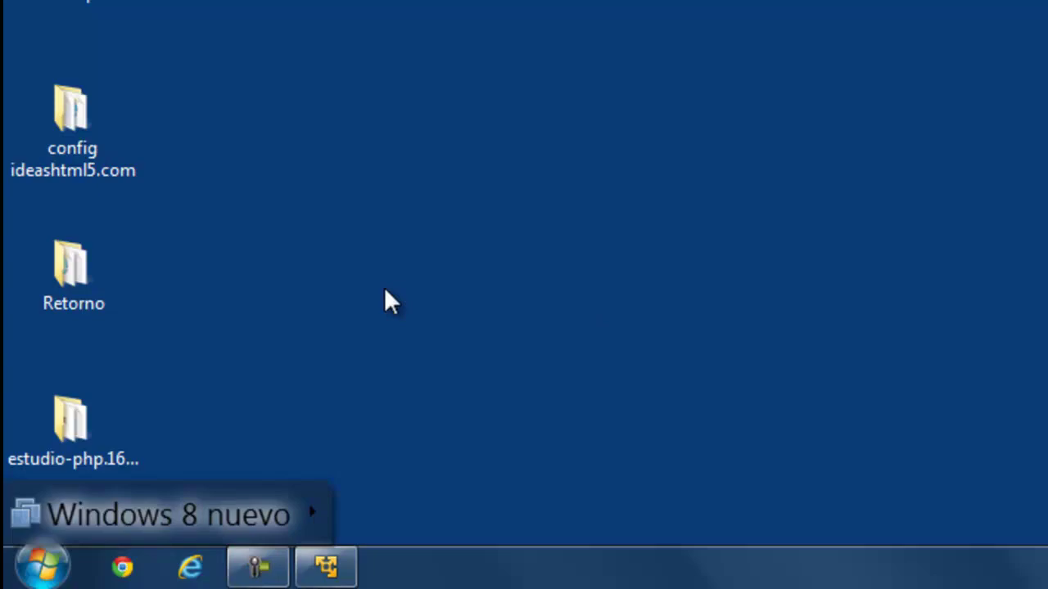
# Bring up the Windows 8 nuevo Unity menu and its Programas submenu over the host desktop.
pyautogui.click(326, 568)
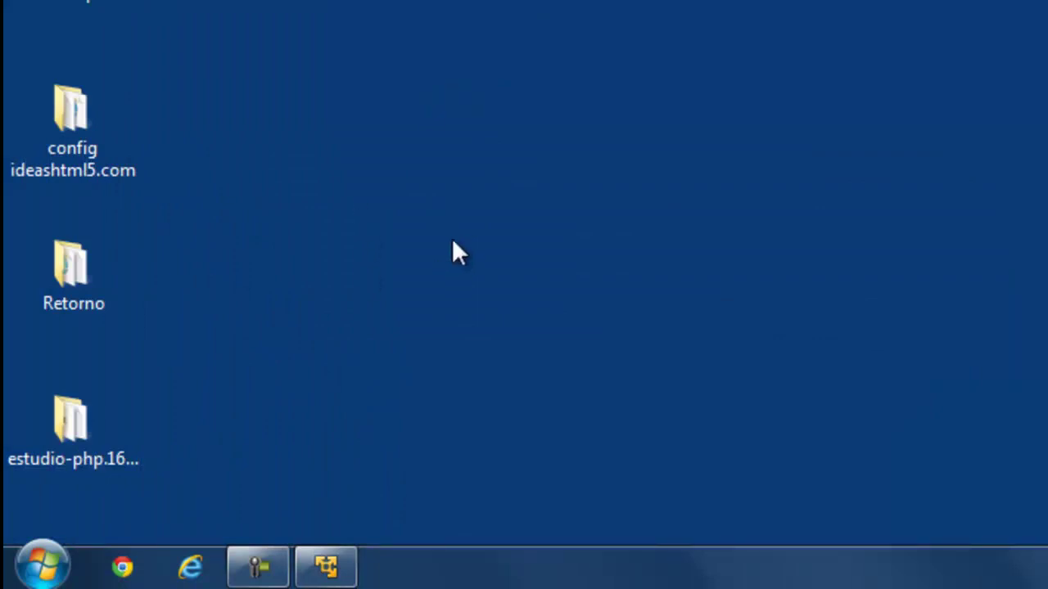
pyautogui.moveTo(42, 559)
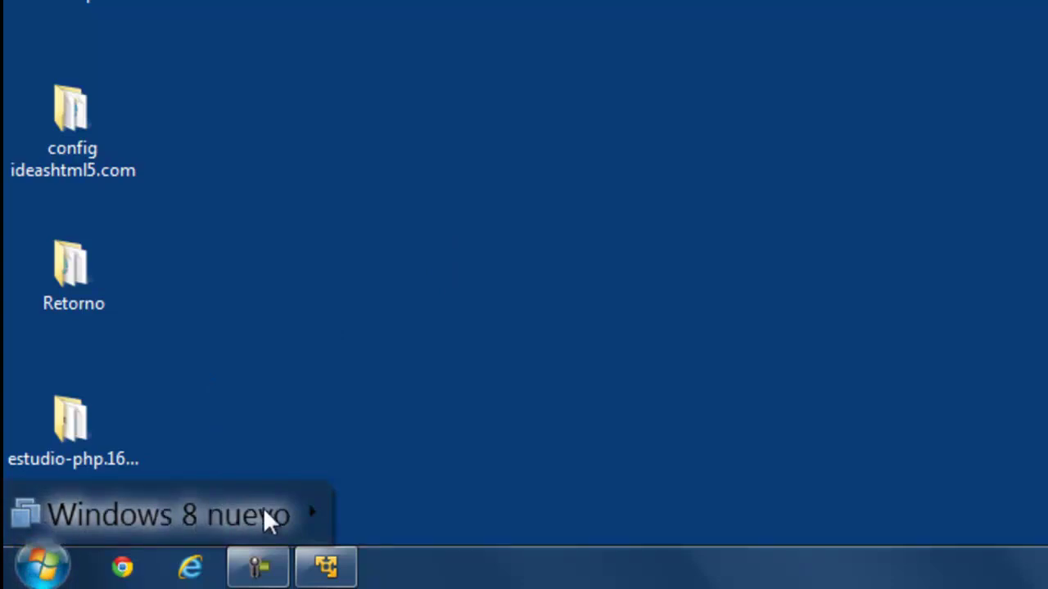
pyautogui.moveTo(305, 511)
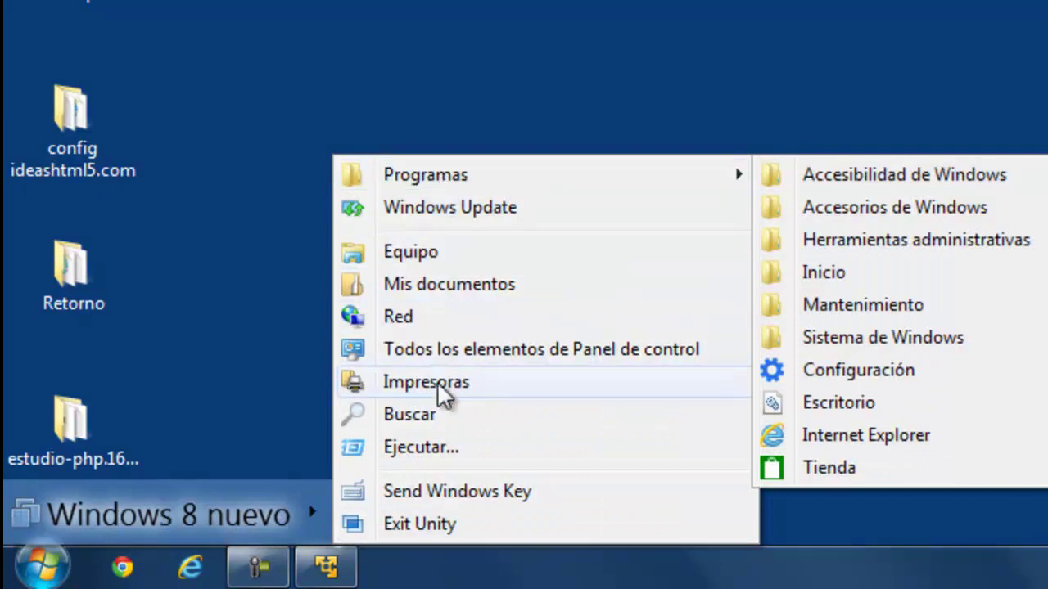
pyautogui.moveTo(447, 180)
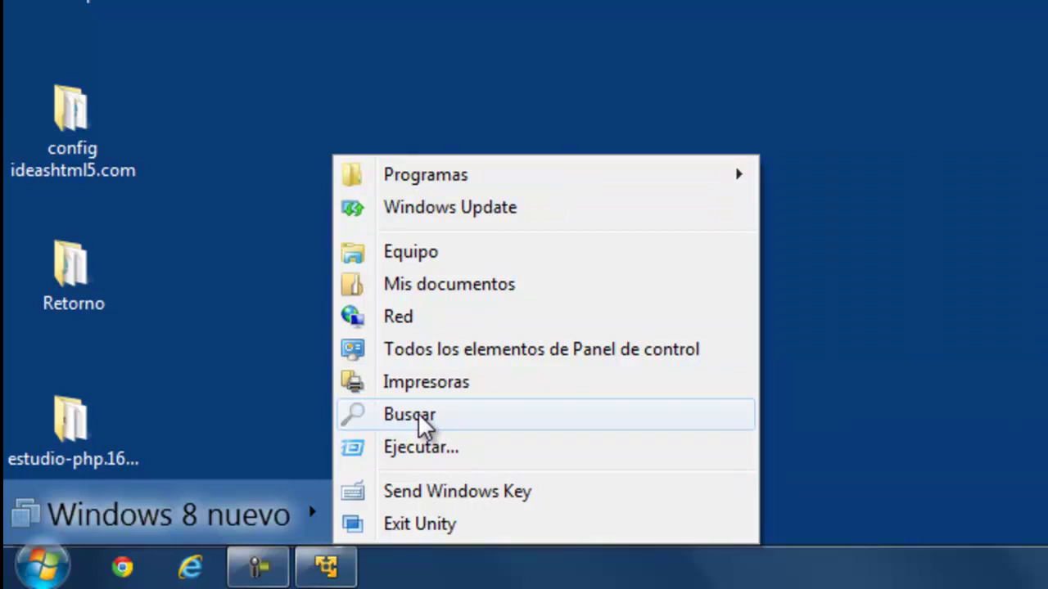
# Search Aplicaciones from the Unity menu and launch WordPad with a blank document.
pyautogui.click(424, 425)
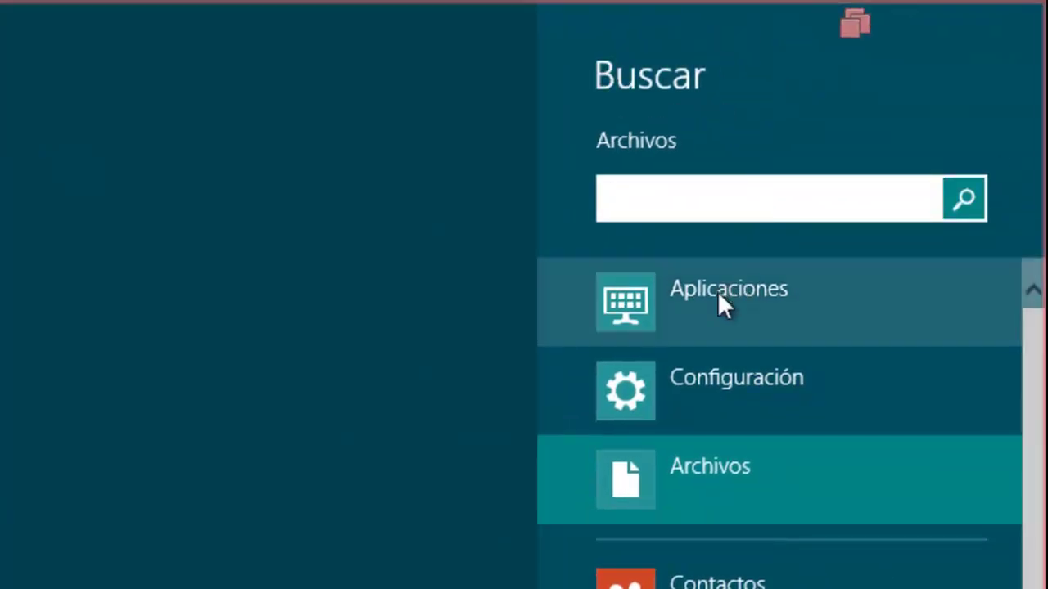
pyautogui.click(719, 297)
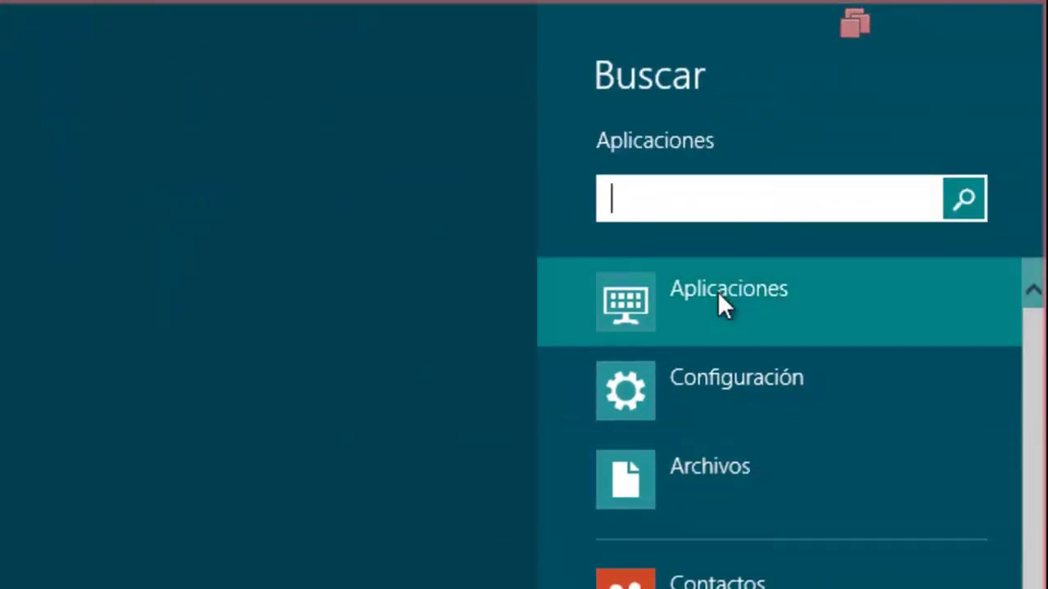
pyautogui.click(345, 151)
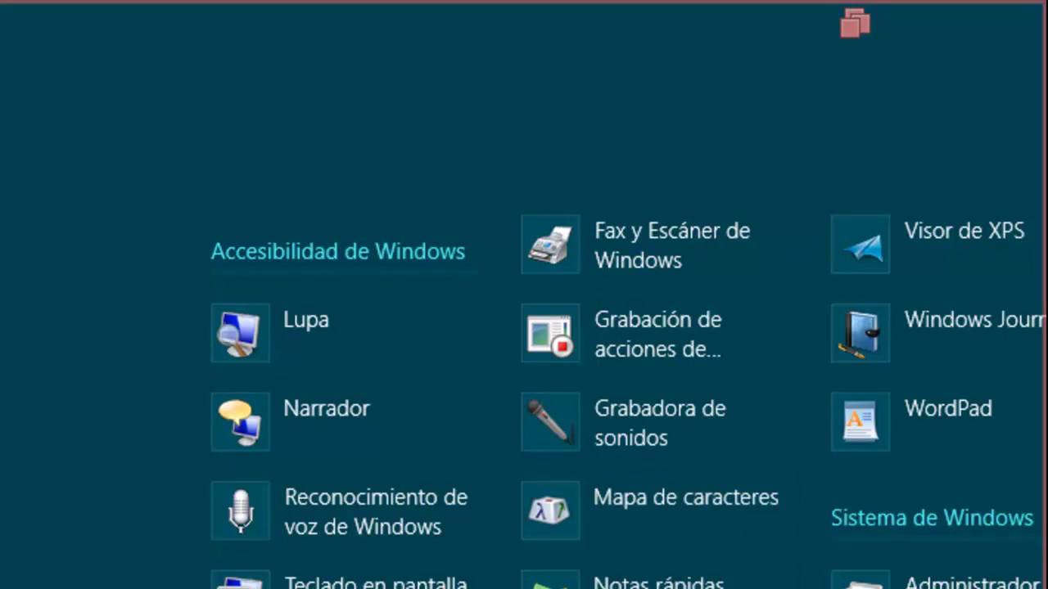
pyautogui.click(953, 422)
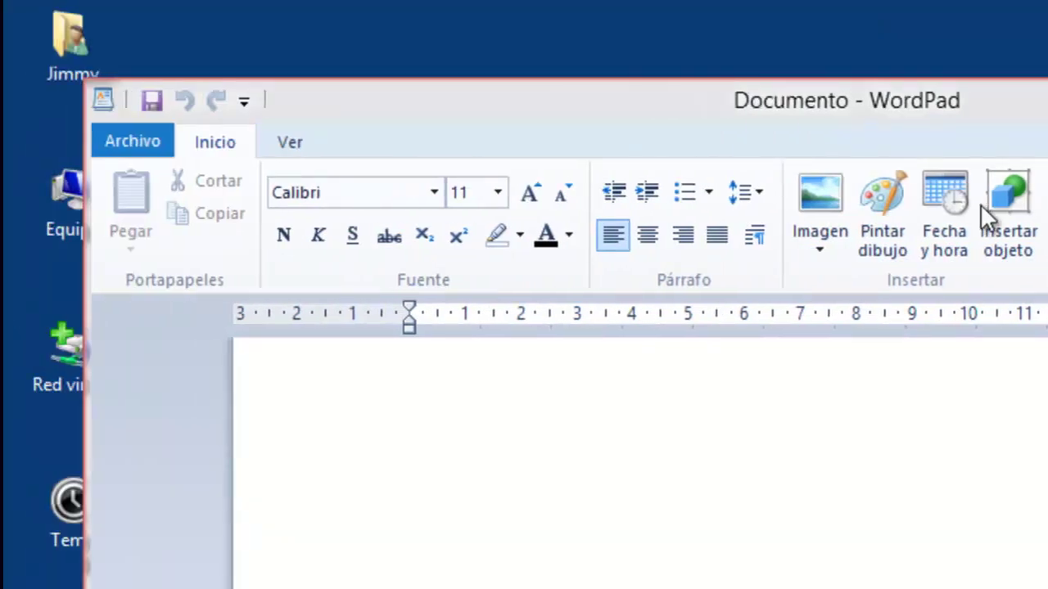
# Move the WordPad window to the right and minimize it to the host taskbar.
pyautogui.moveTo(491, 100); pyautogui.dragTo(732, 80)
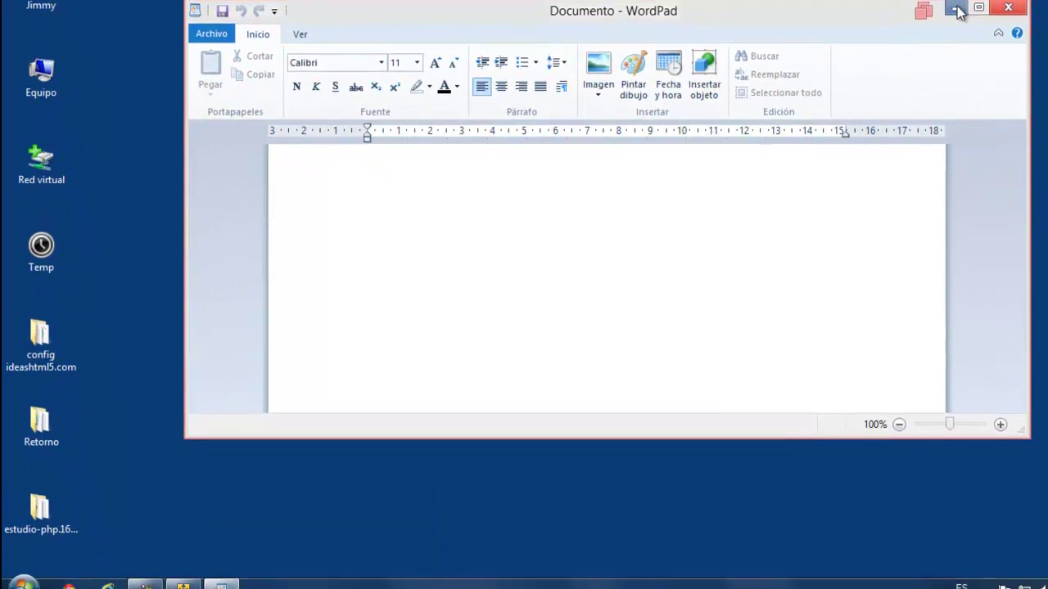
pyautogui.click(958, 9)
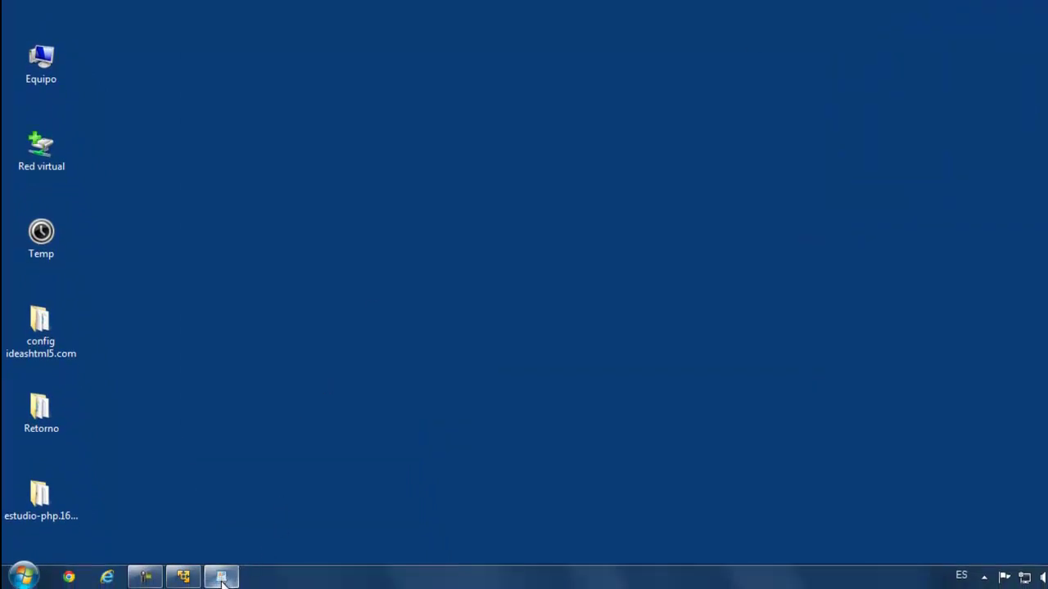
pyautogui.moveTo(223, 579)
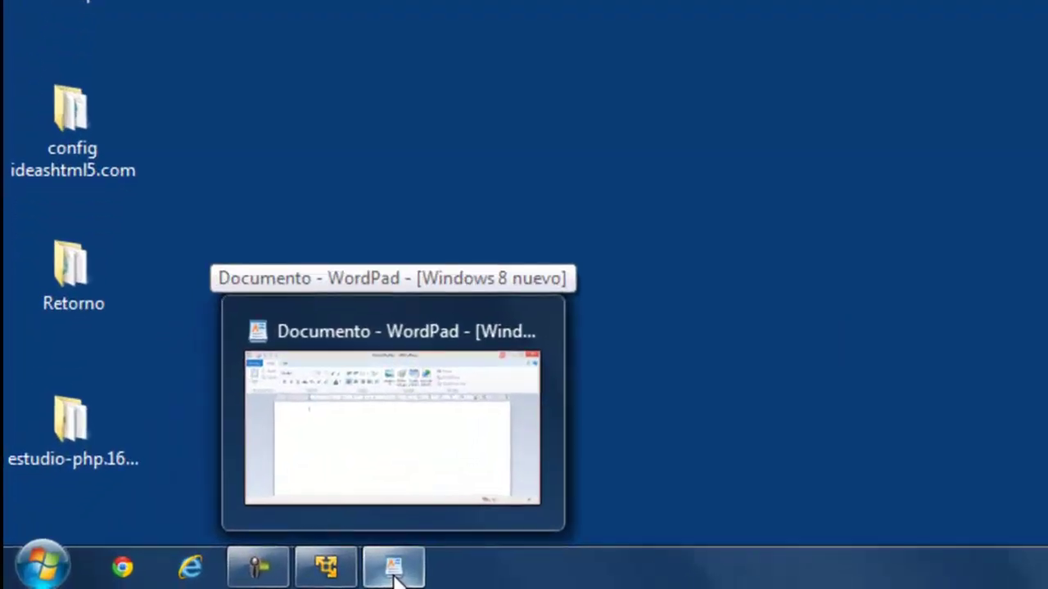
pyautogui.click(36, 565)
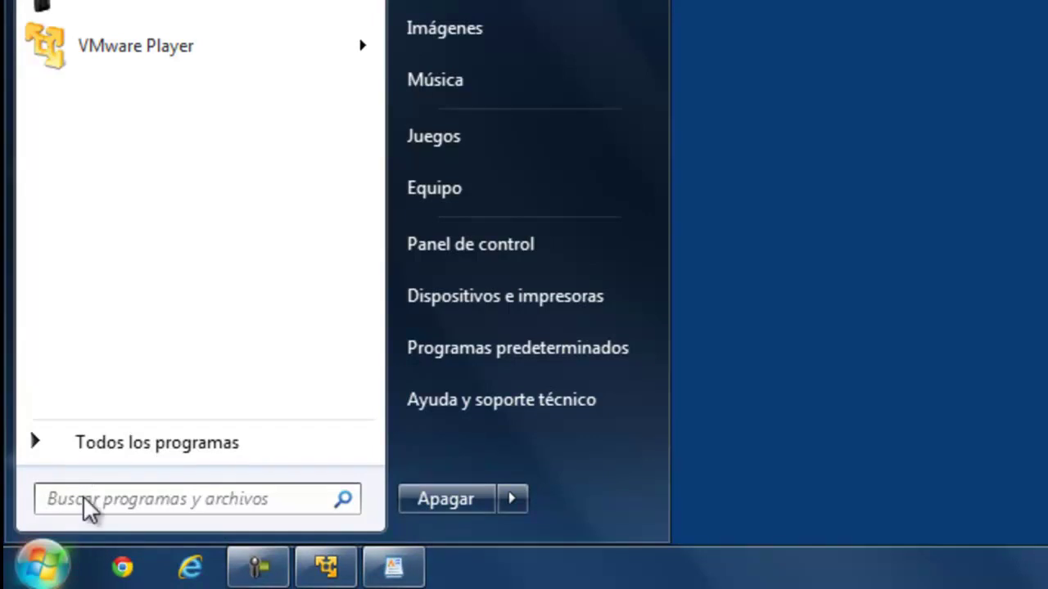
pyautogui.write('wor')
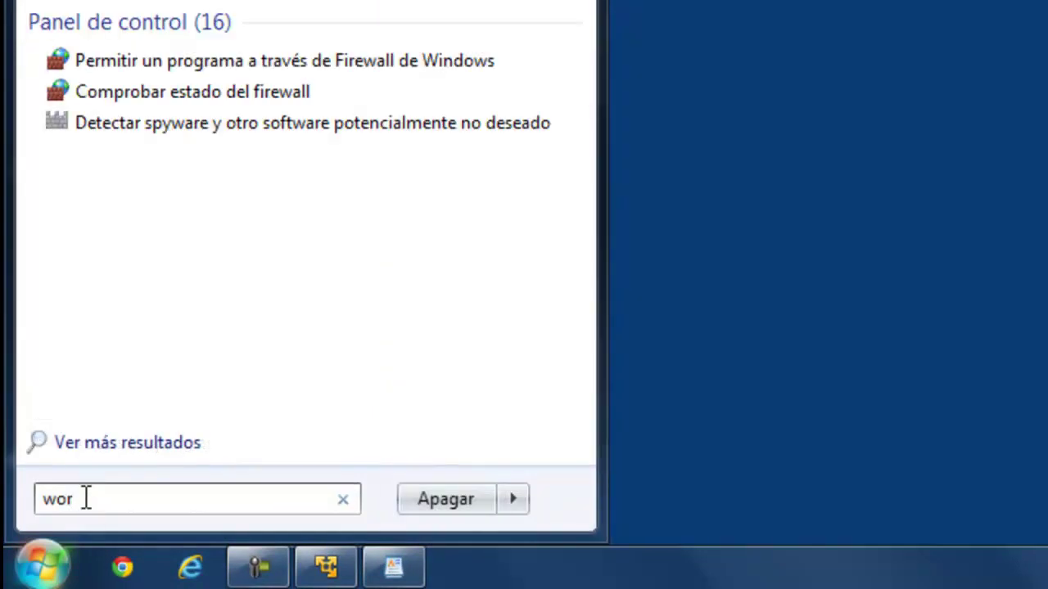
pyautogui.click(119, 2)
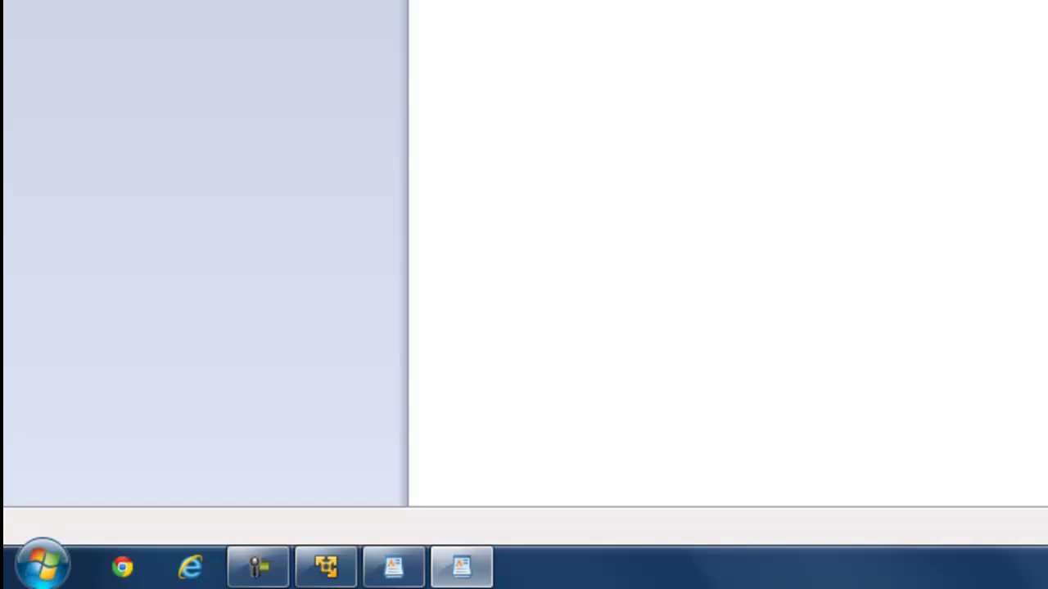
pyautogui.moveTo(393, 570)
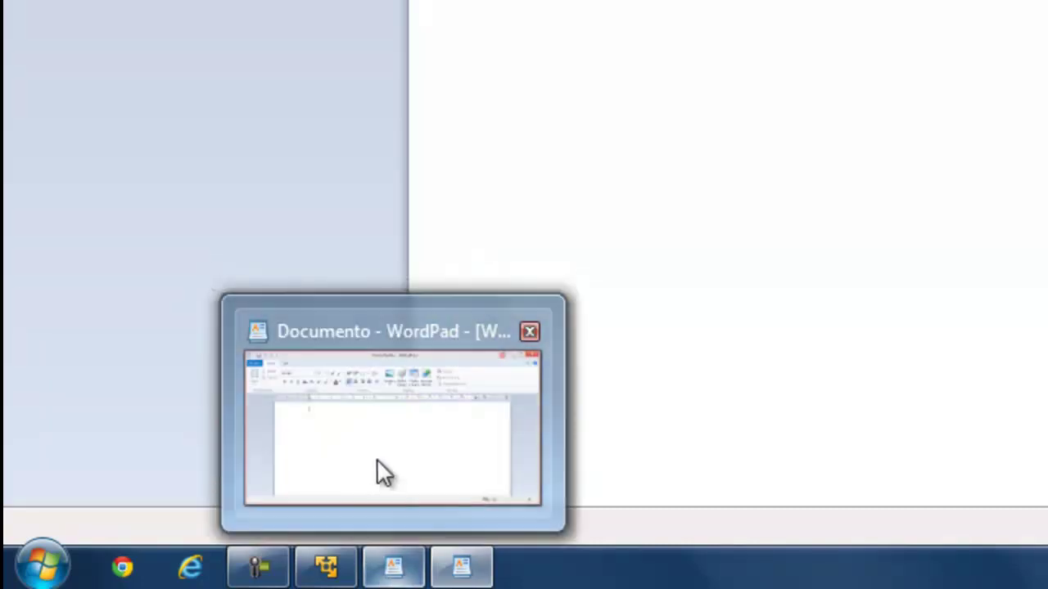
pyautogui.click(377, 458)
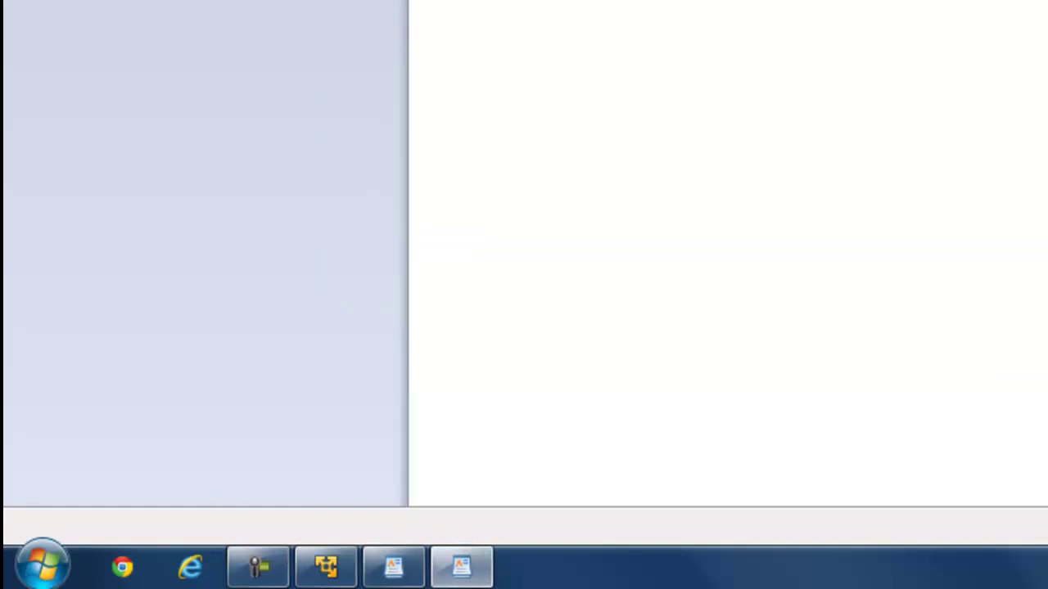
pyautogui.hotkey('alt', 'F4')
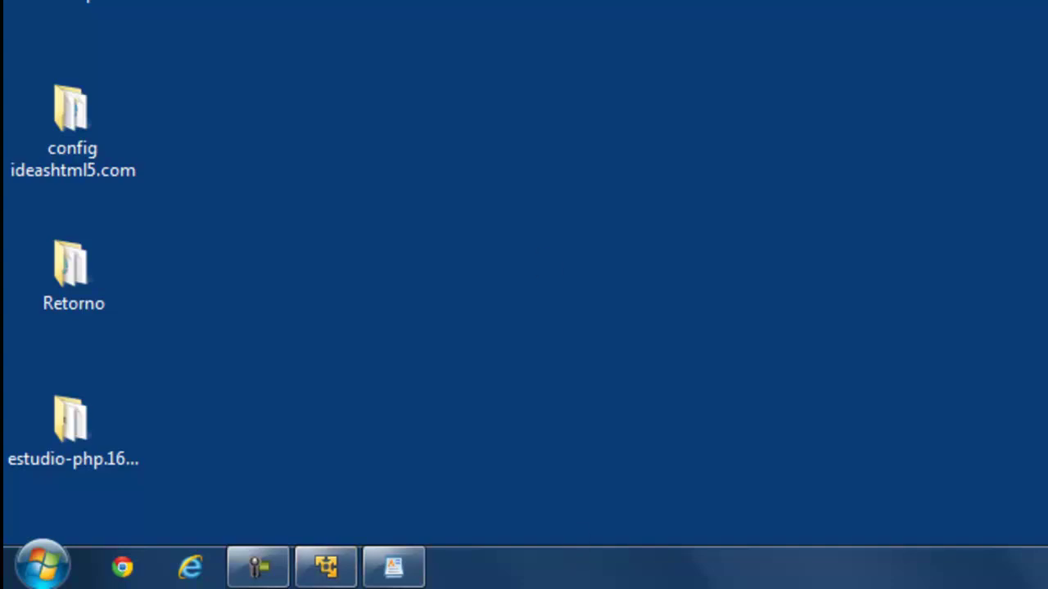
# Restore the Unity WordPad window and type two lines of sample text.
pyautogui.click(342, 565)
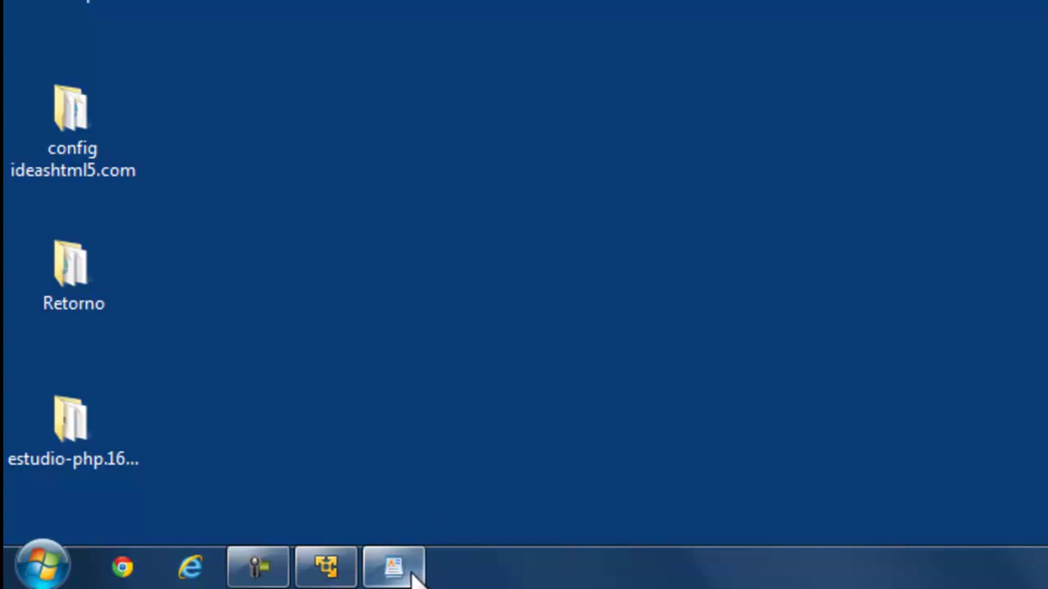
pyautogui.click(409, 577)
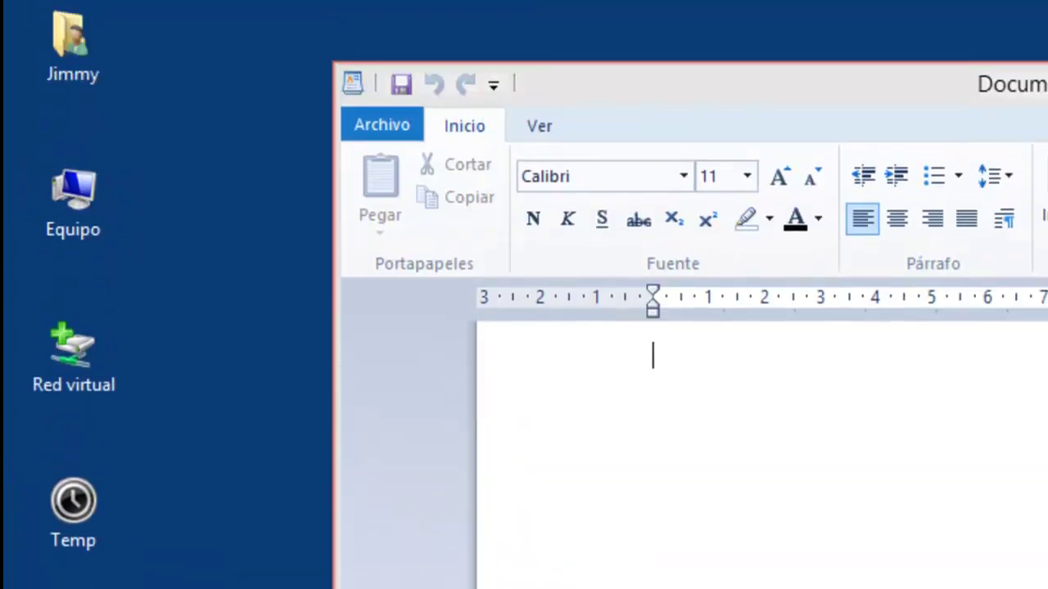
pyautogui.write('jdfsjfdkslfjsdklfjklfjklf')
pyautogui.press('Return')
pyautogui.press('Return')
pyautogui.write('dsfdsjkfldsjklfds')
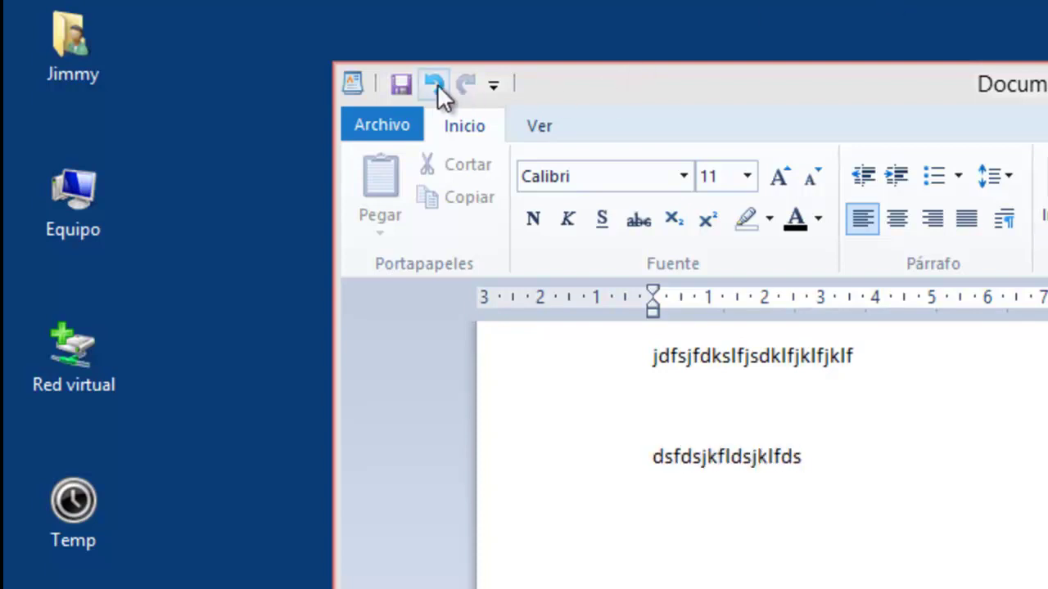
# Save the document as prueba on the Escritorio and close WordPad.
pyautogui.click(406, 86)
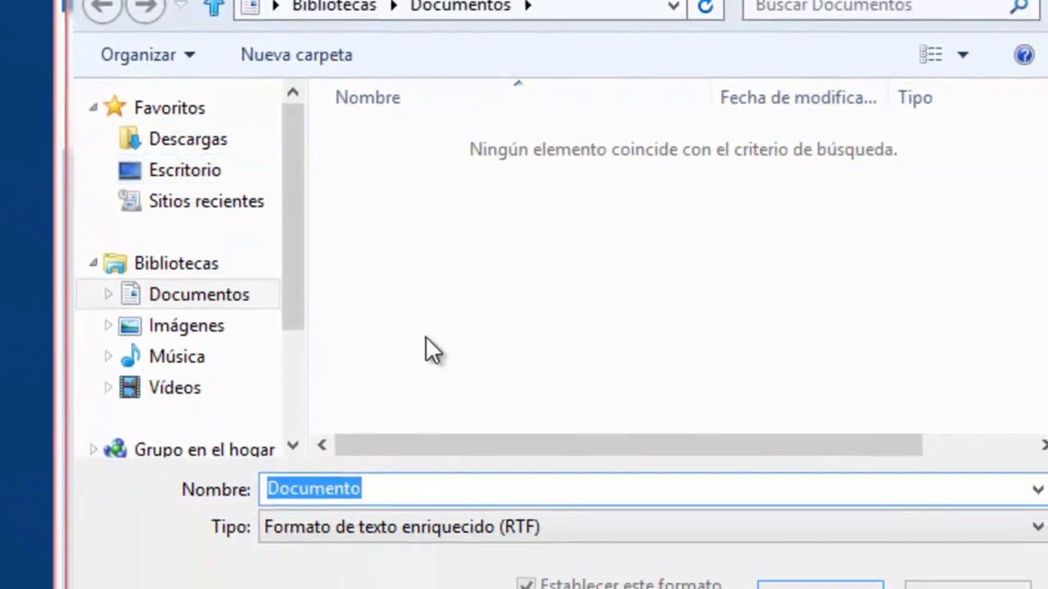
pyautogui.write('prueba')
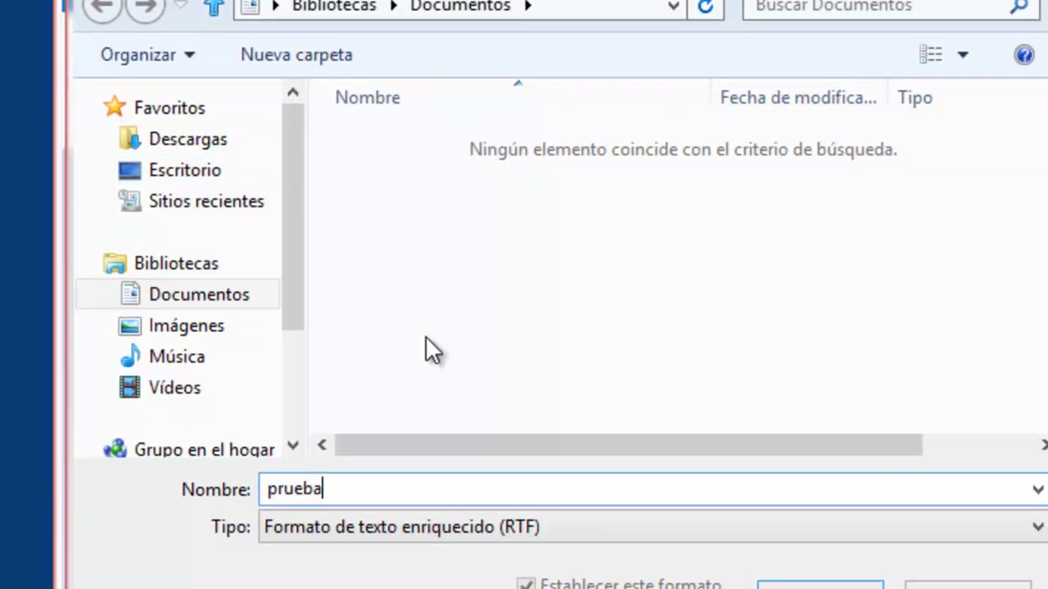
pyautogui.click(189, 172)
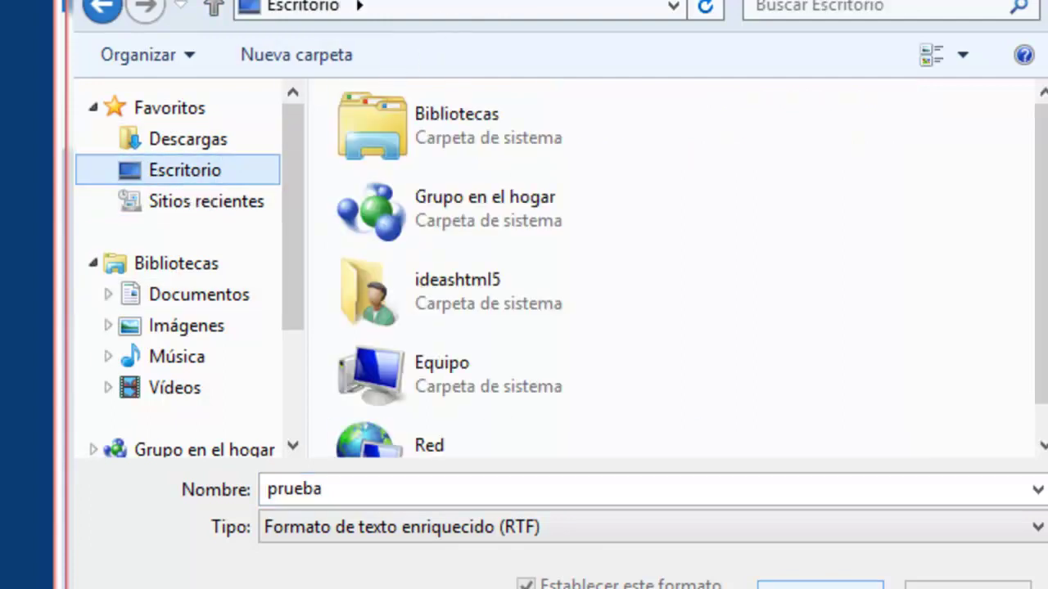
pyautogui.click(818, 586)
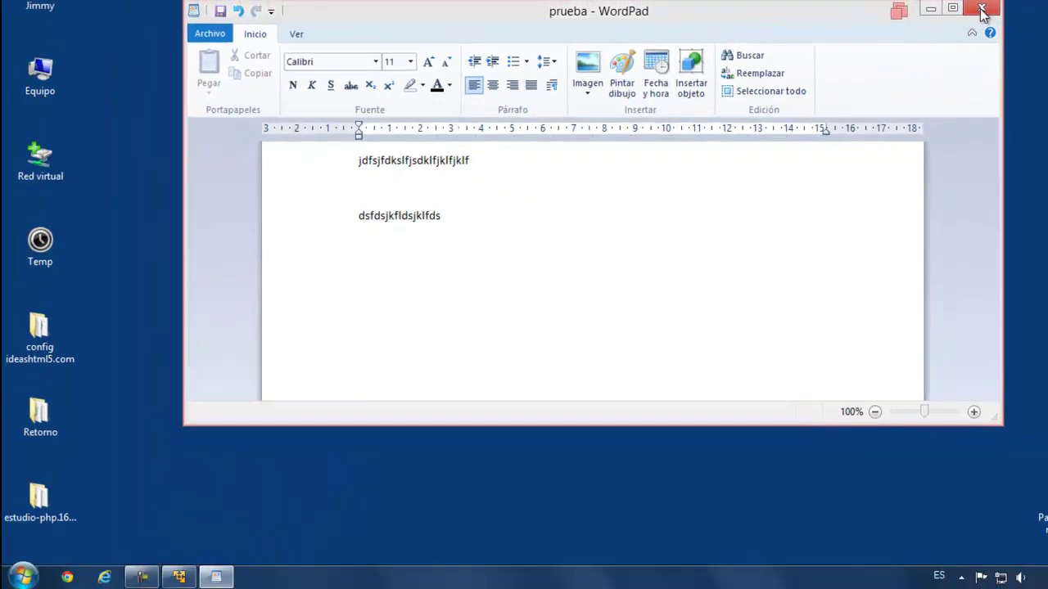
pyautogui.click(1037, 5)
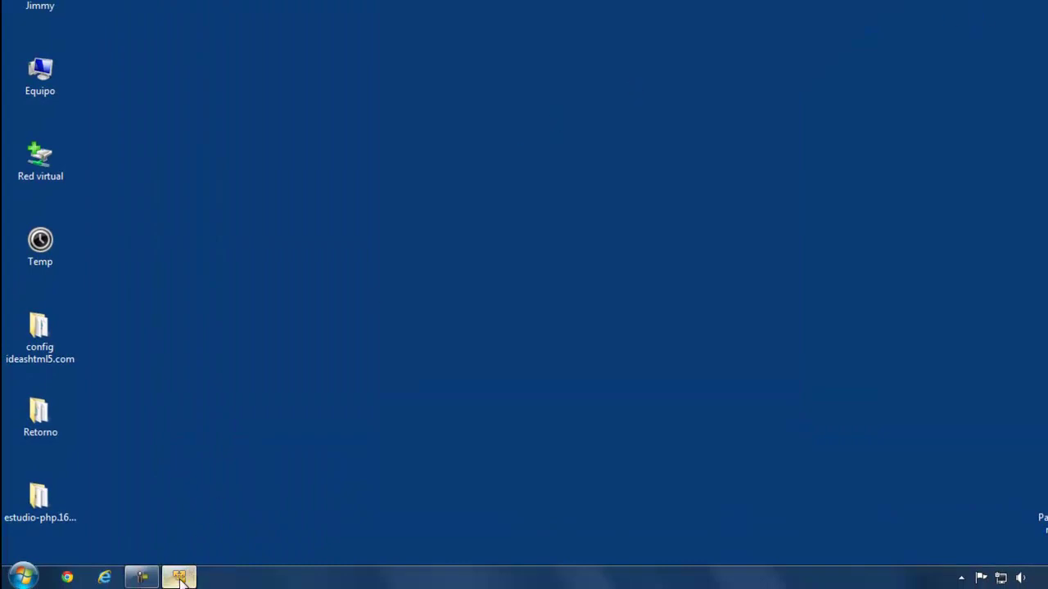
# Exit Unity mode from the VMware player window and switch the Windows 8 VM to full screen.
pyautogui.click(178, 577)
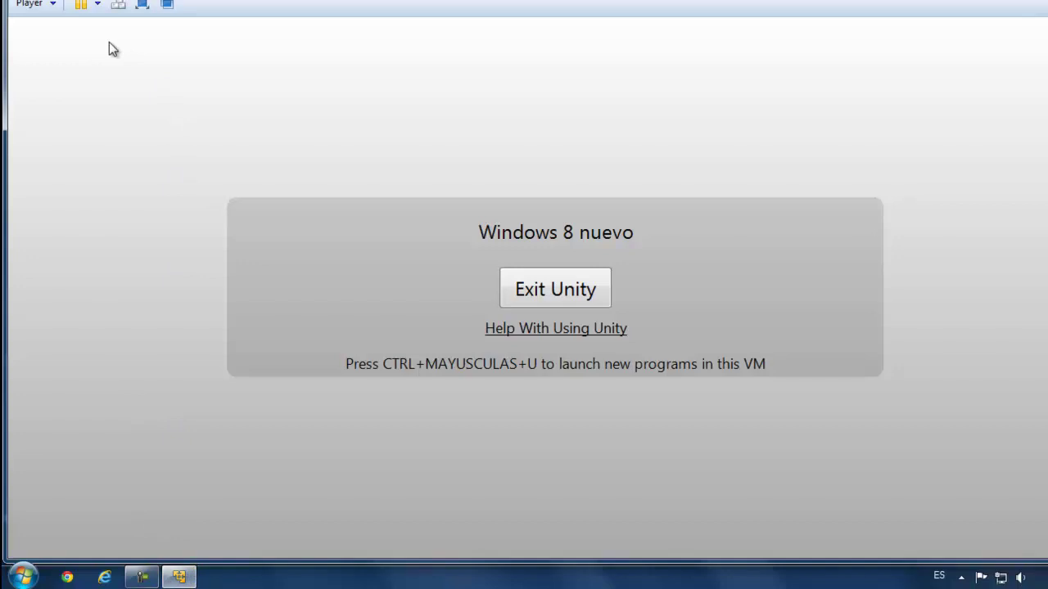
pyautogui.click(565, 291)
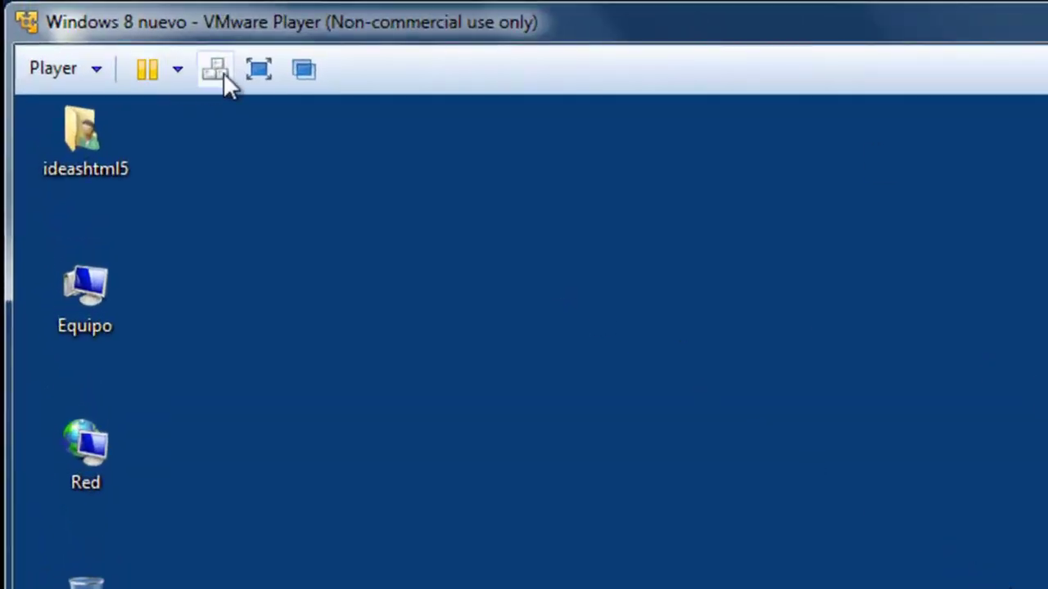
pyautogui.click(259, 71)
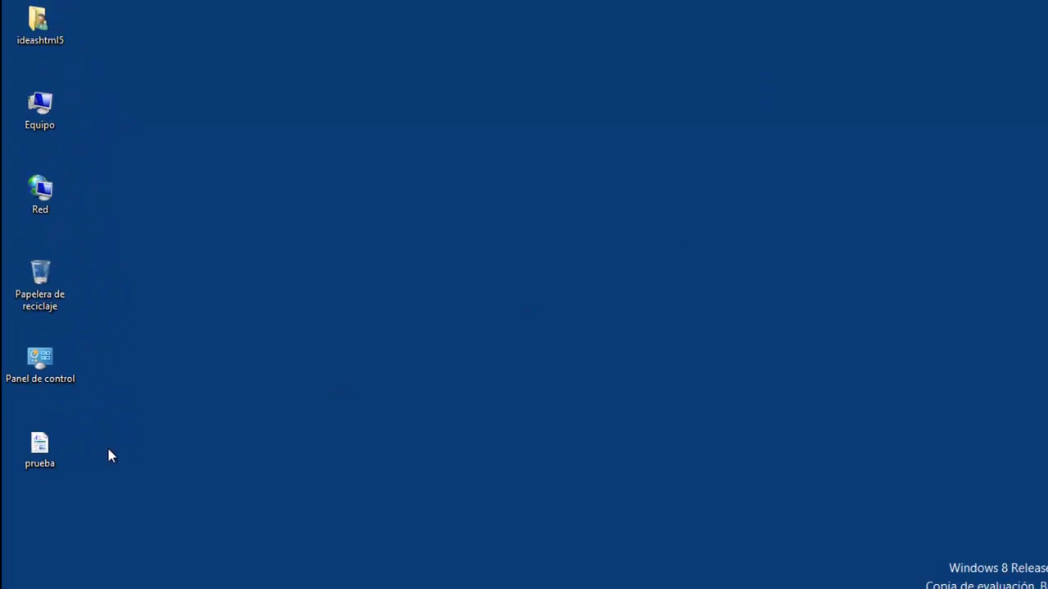
# Open prueba from the guest desktop to check its text, then close WordPad.
pyautogui.click(35, 456)
pyautogui.doubleClick(35, 455)
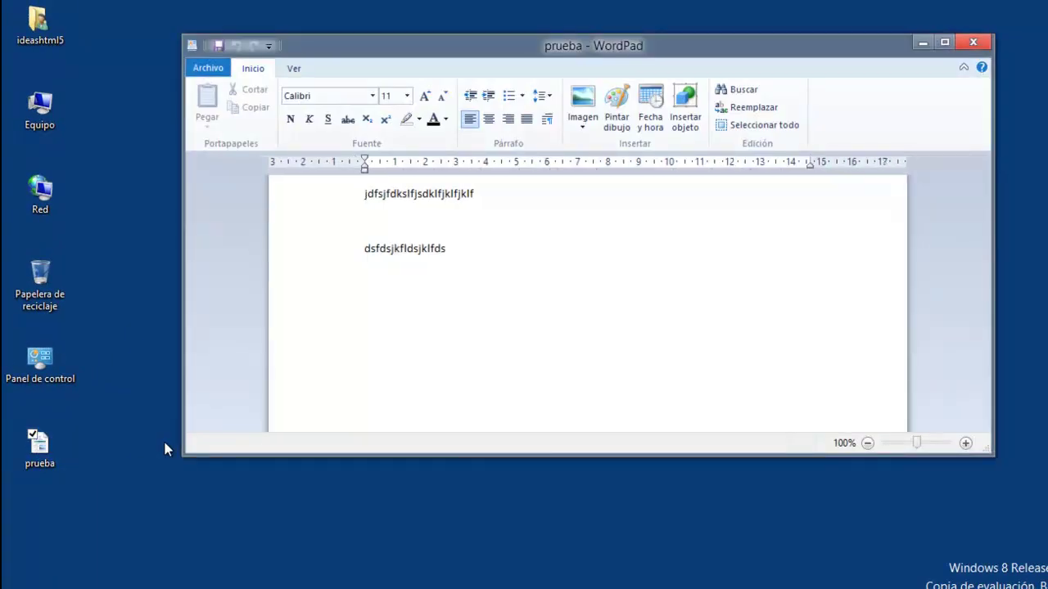
pyautogui.click(973, 42)
# Use the full-screen toolbar to return the VM to a regular window.
pyautogui.click(256, 4)
pyautogui.click(685, 37)
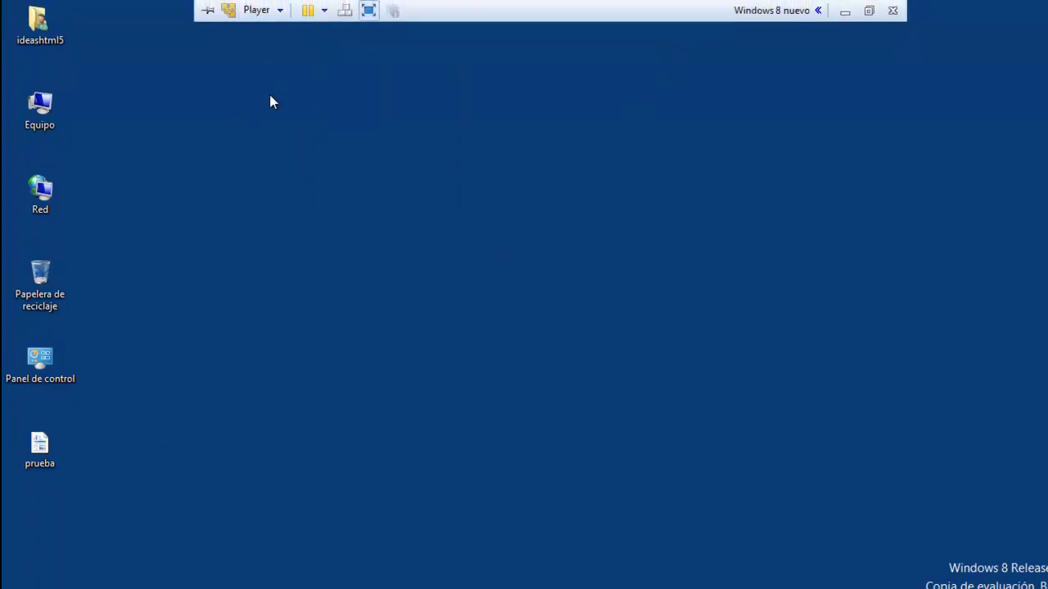
pyautogui.click(280, 10)
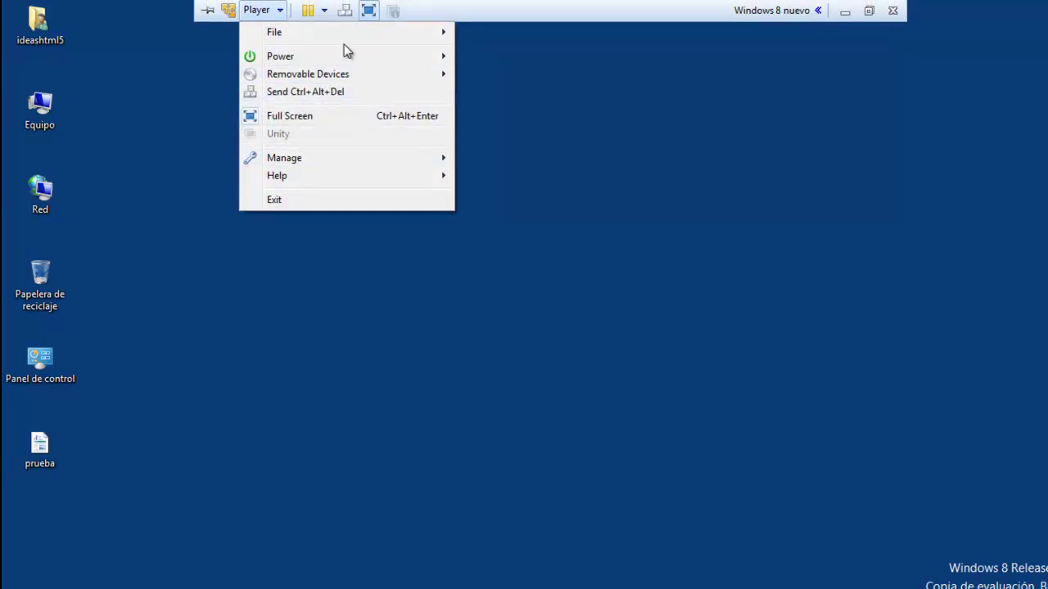
pyautogui.click(368, 10)
pyautogui.click(369, 9)
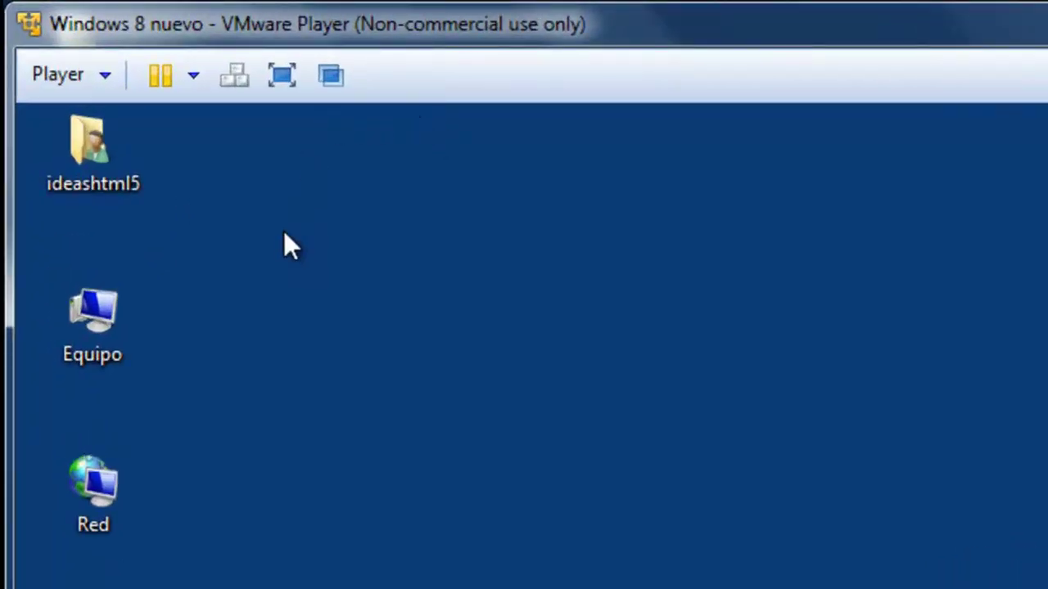
# Skip the Unity option and put the Windows 8 nuevo VM into full screen.
pyautogui.click(104, 74)
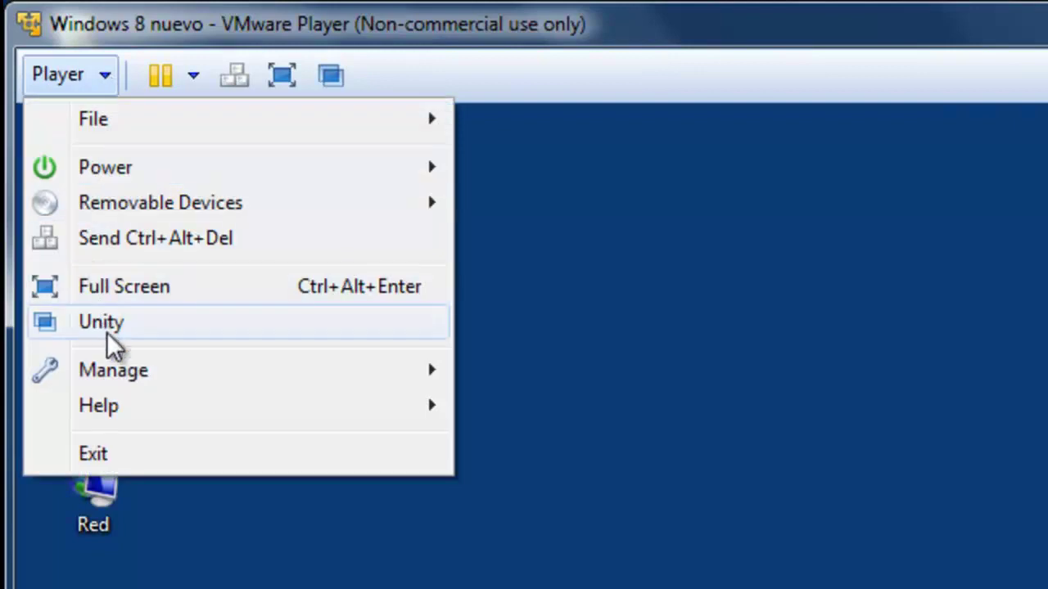
pyautogui.click(754, 350)
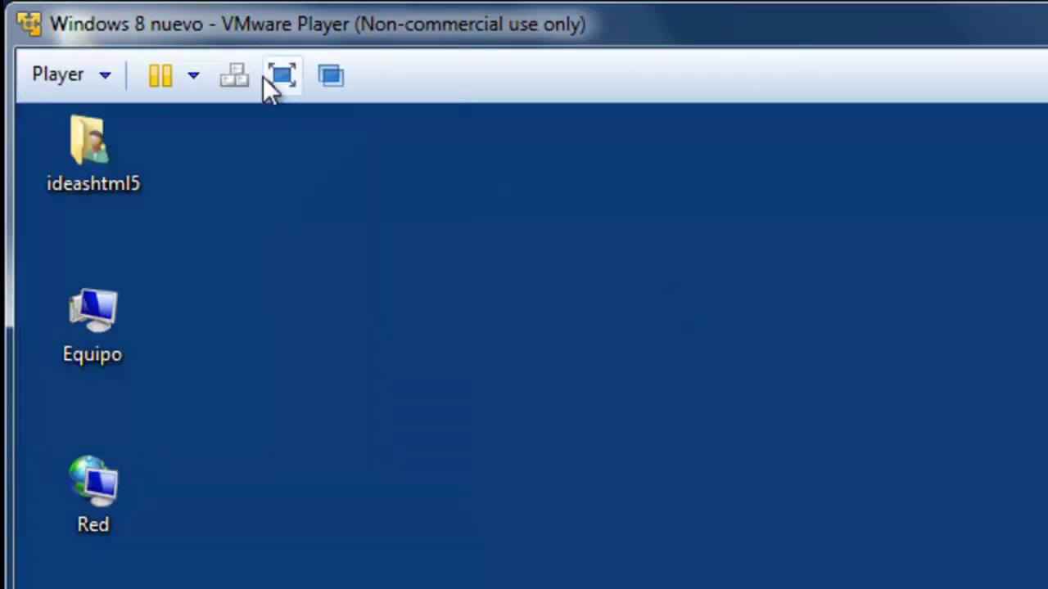
pyautogui.click(281, 75)
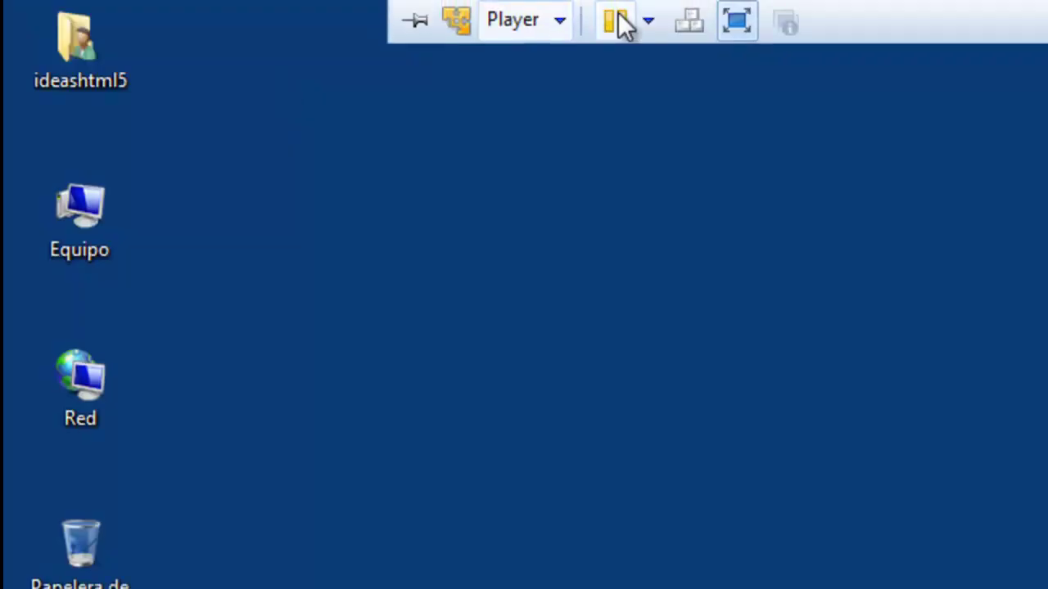
# Browse the Power and Player menus on the full-screen toolbar, then close them.
pyautogui.click(659, 21)
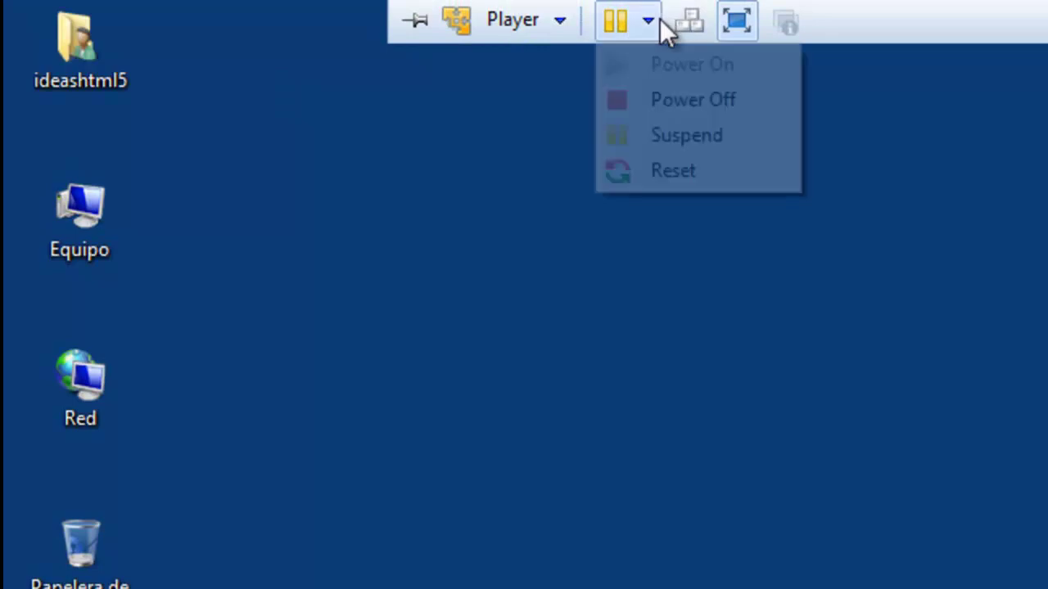
pyautogui.click(556, 22)
pyautogui.click(562, 21)
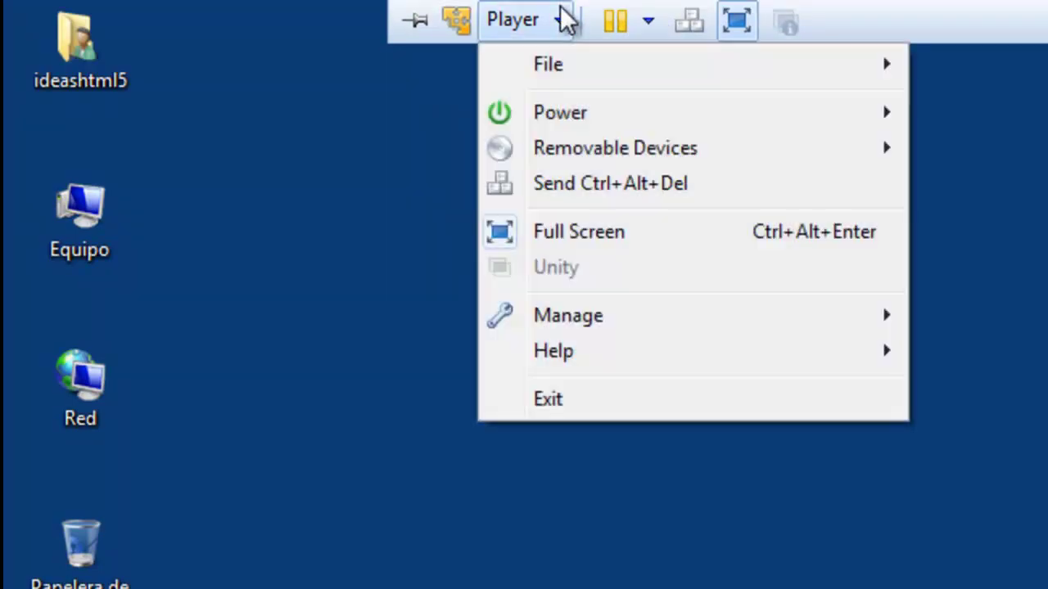
pyautogui.click(580, 539)
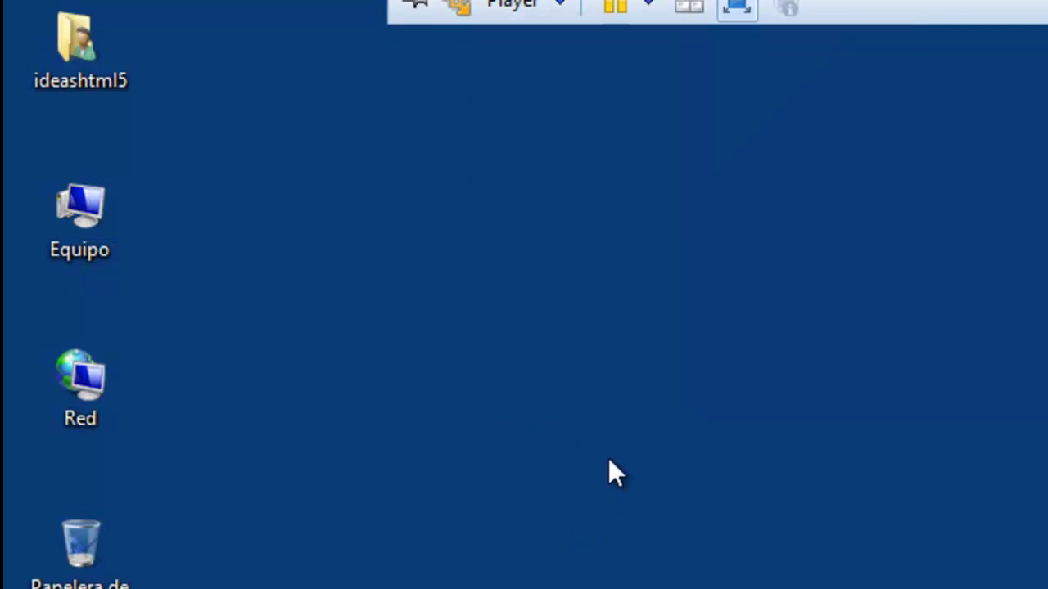